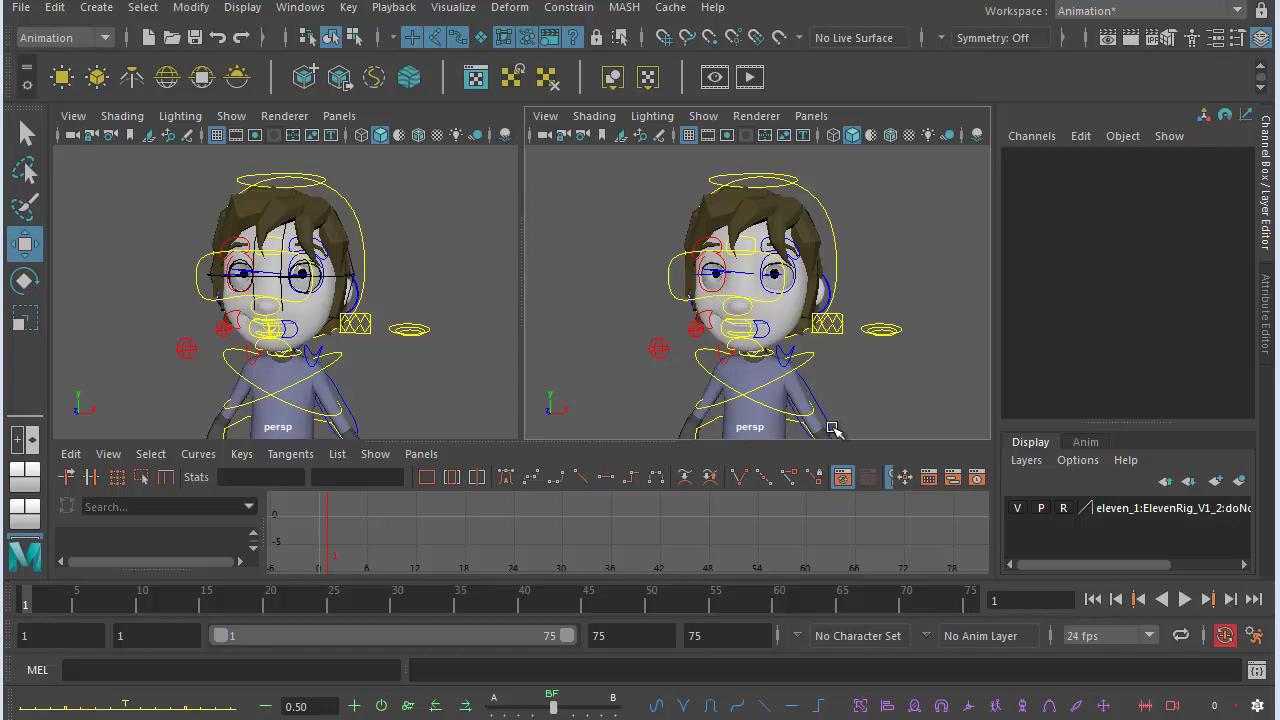
Scroll through the Eleven Rig notes on the Animation Apprentice blog, then leave the browser for Maya
scroll(928, 415, up, 6)
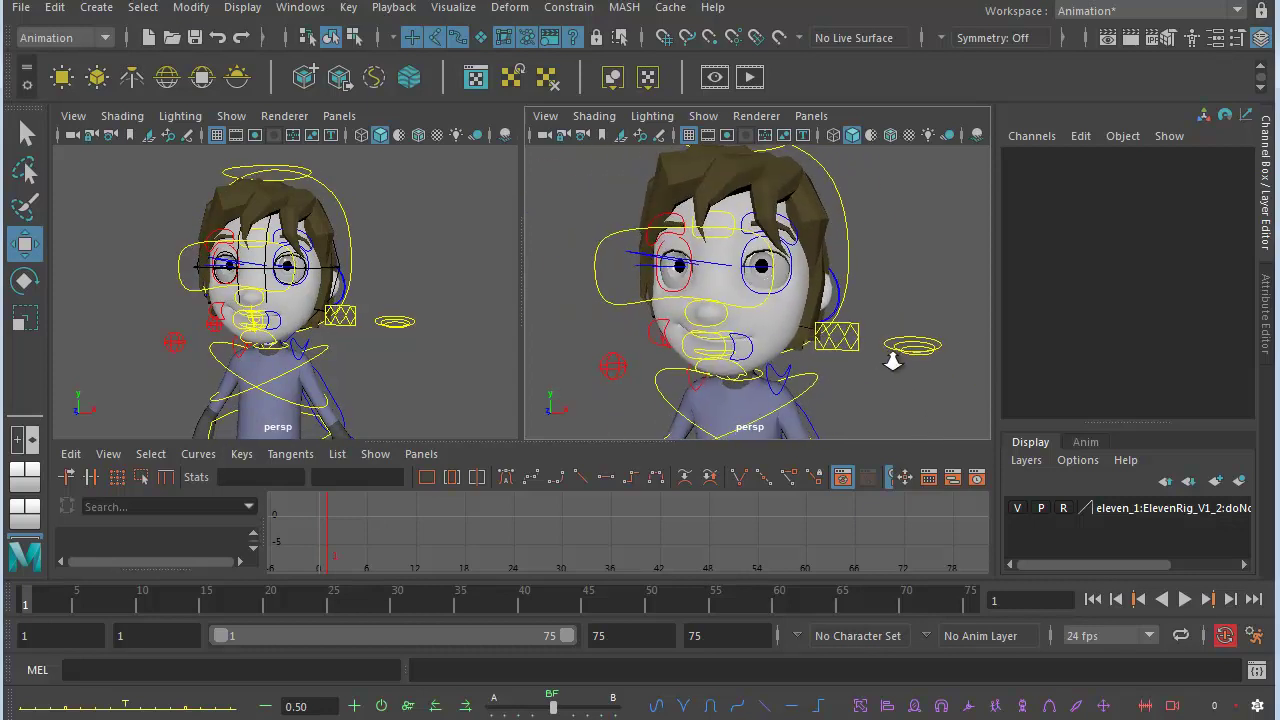
scroll(928, 370, up, 3)
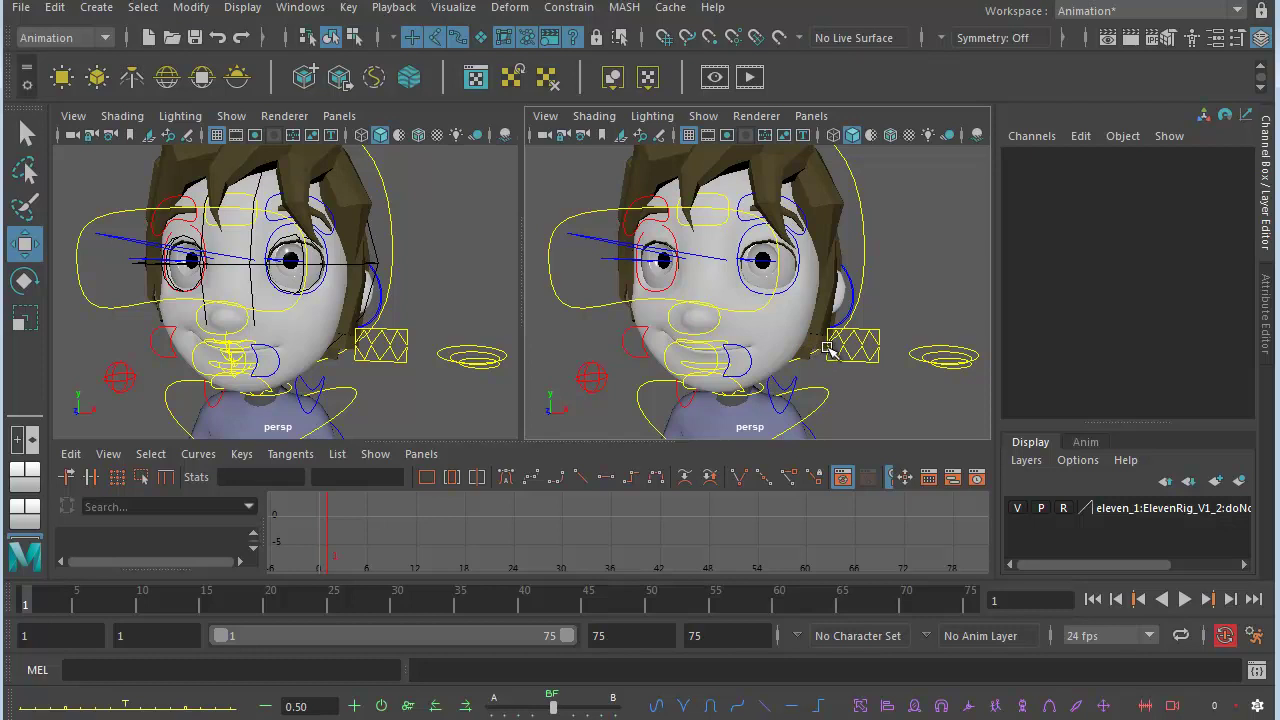
scroll(828, 348, down, 5)
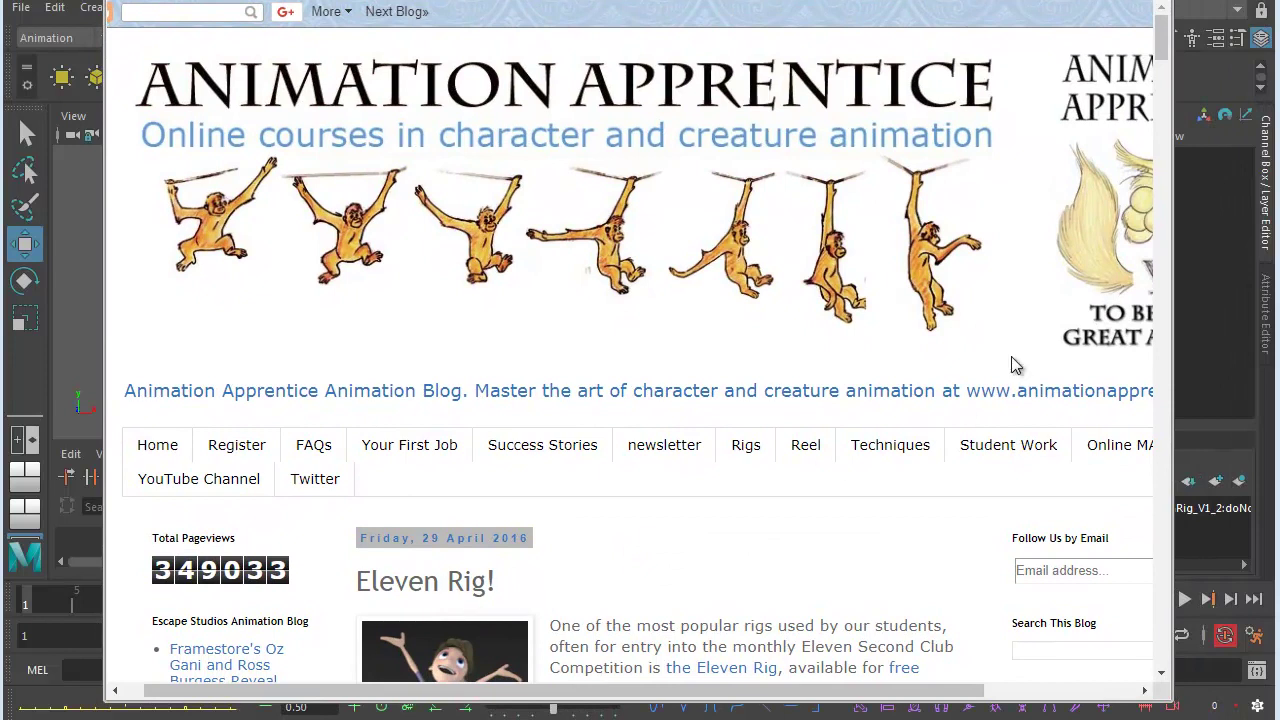
drag(1160, 30, 1132, 112)
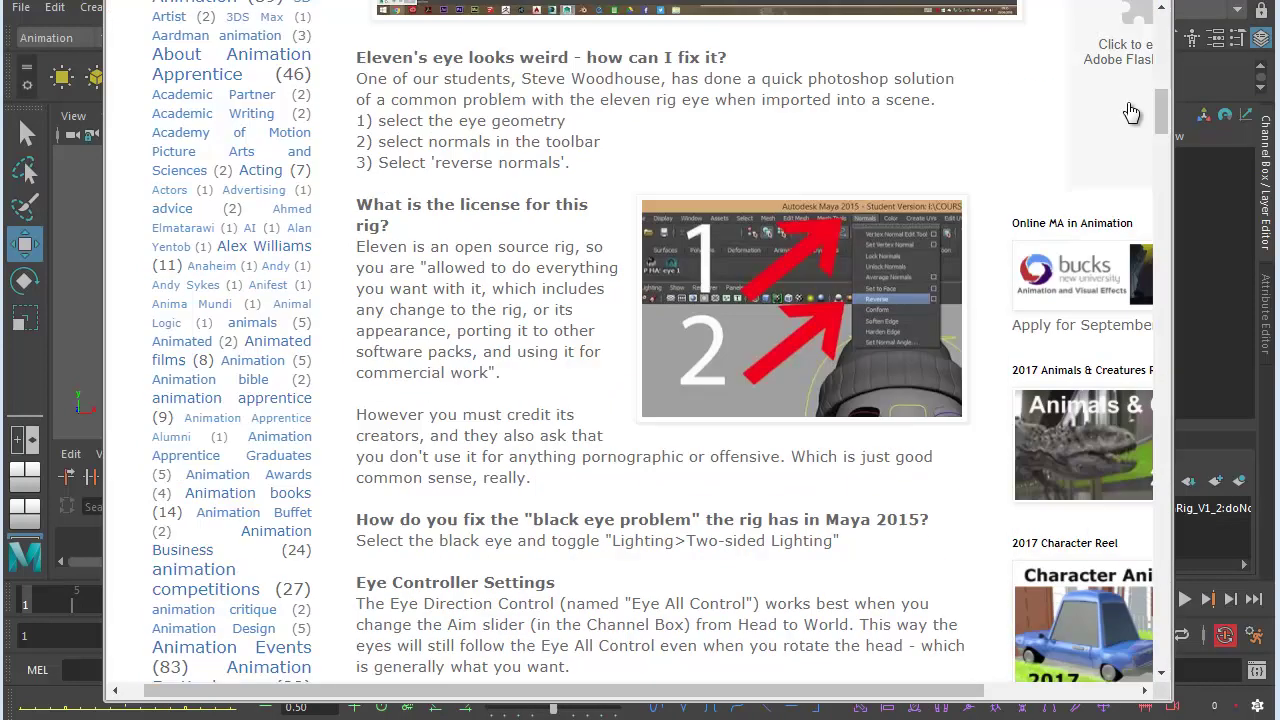
key(alt+Tab)
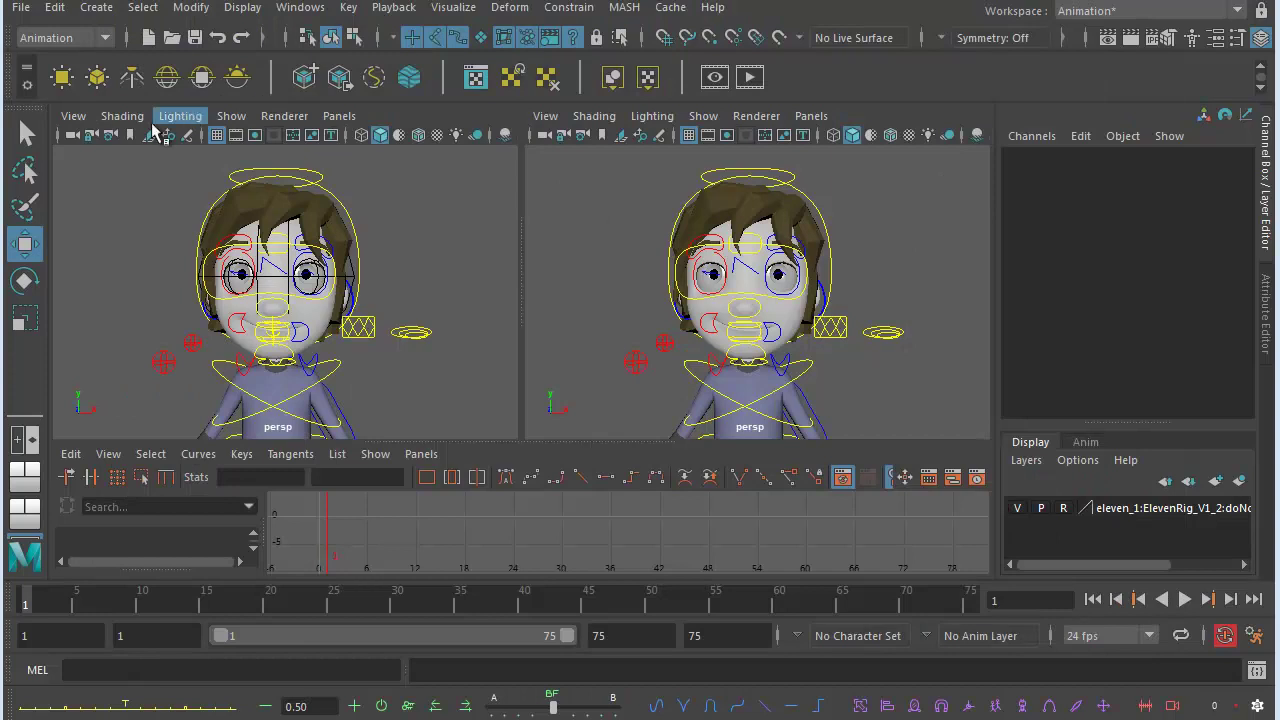
Create a camera from the right viewport and rename camera1 to faceCam in the Channel Box
click(588, 178)
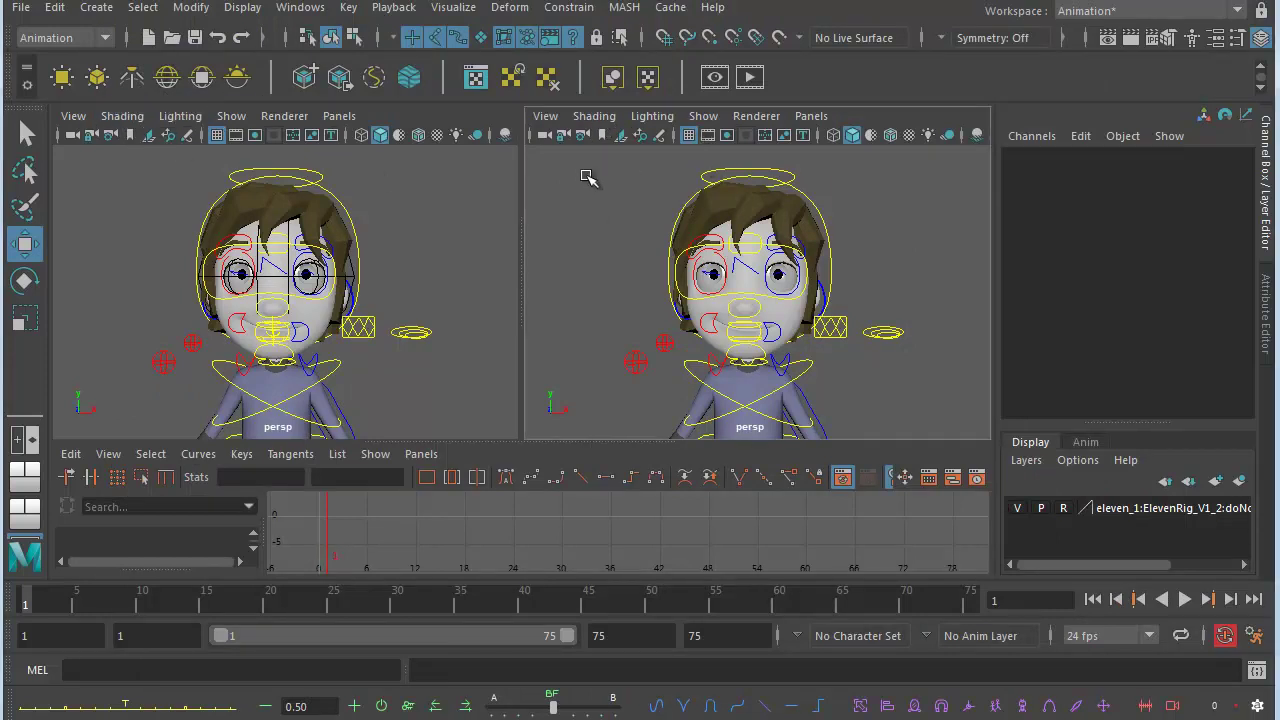
click(100, 9)
mouse_move(142, 138)
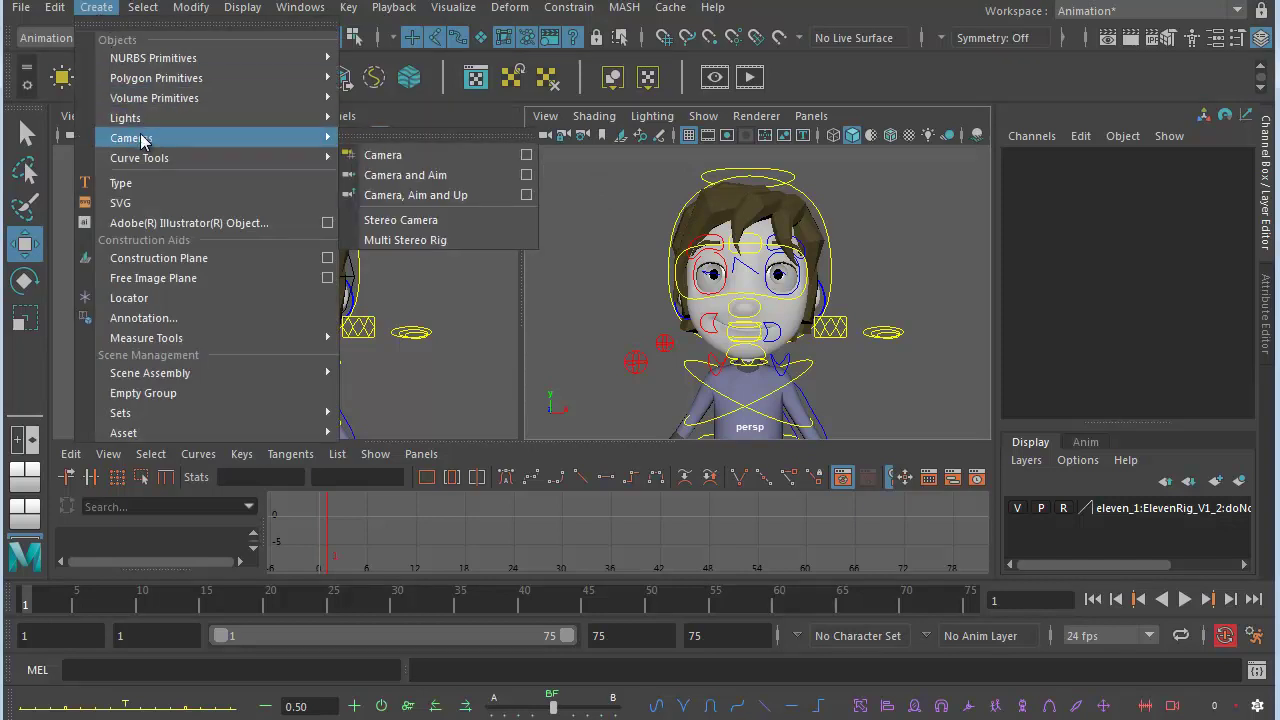
click(379, 155)
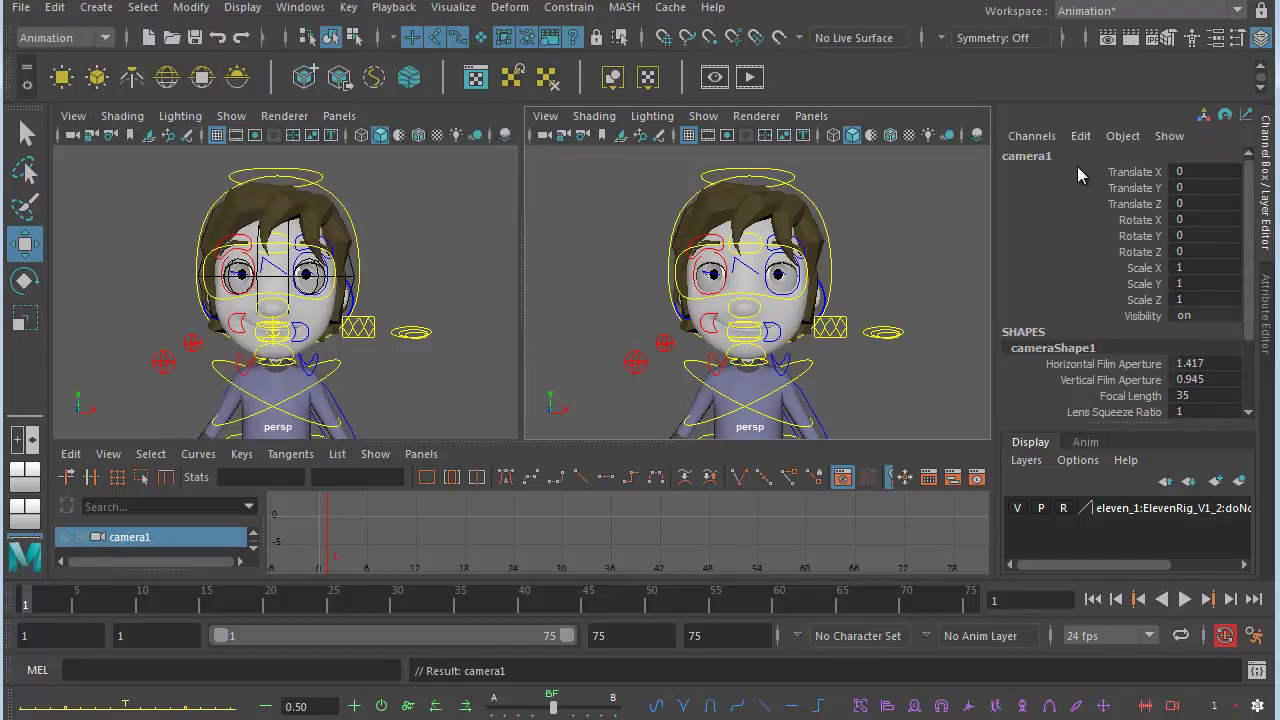
click(1030, 157)
text(f)
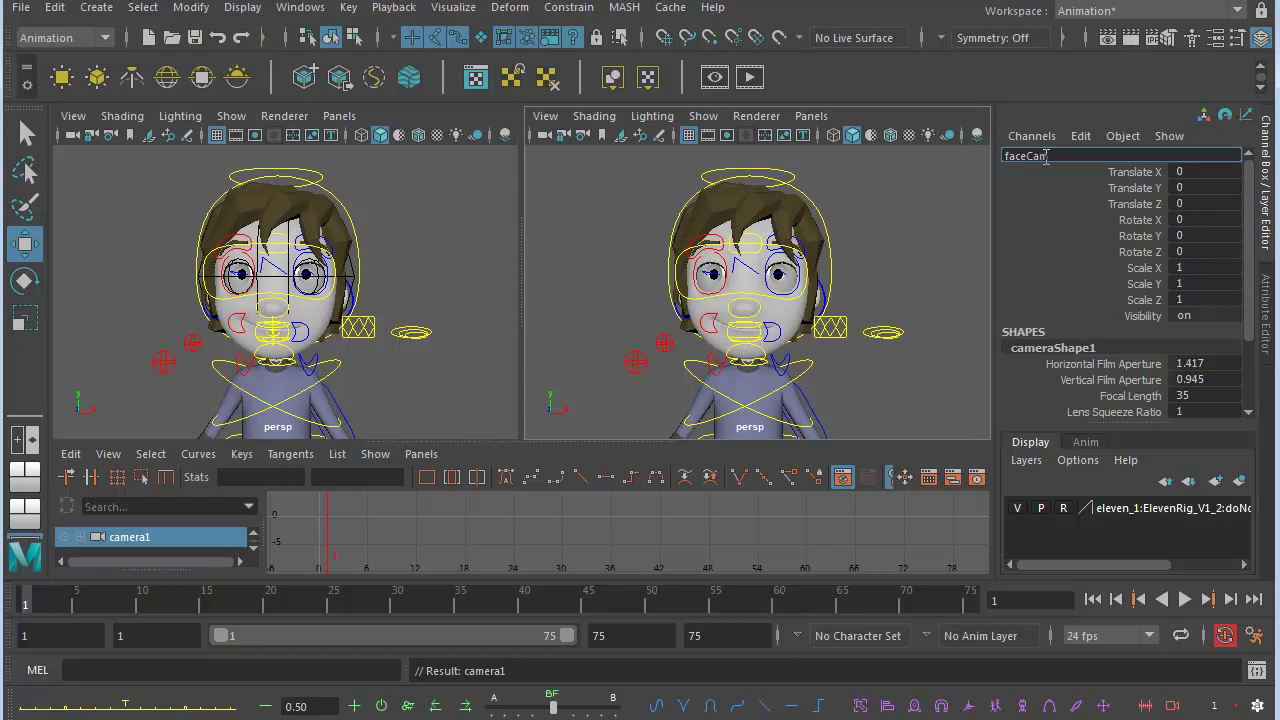
text(aceCam)
key(Return)
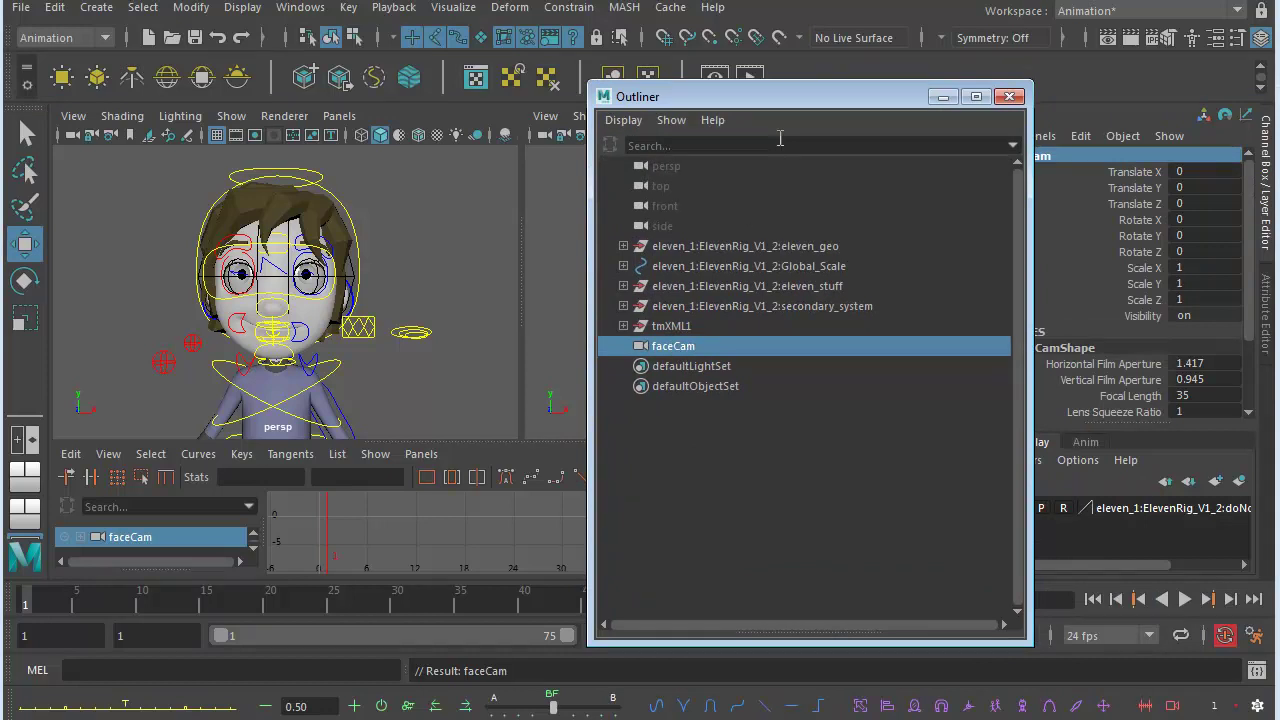
click(1009, 96)
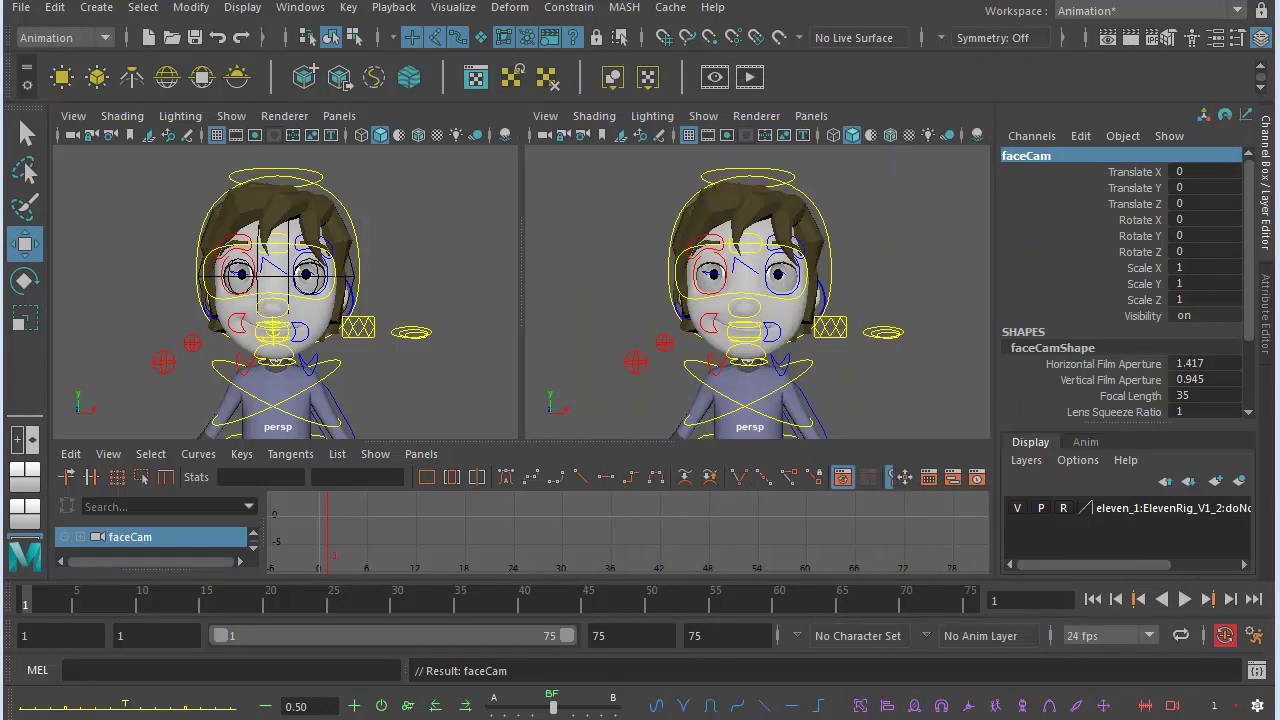
Make the right viewport look through the selected faceCam camera
click(814, 118)
click(840, 198)
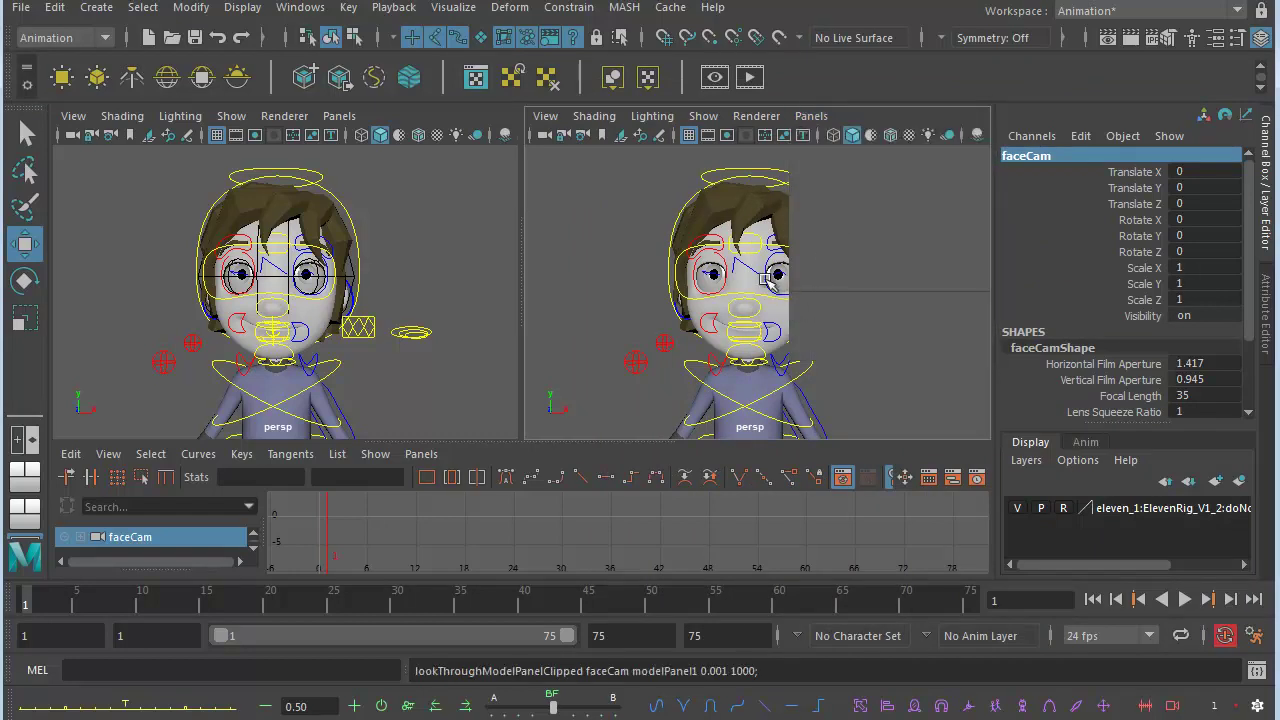
key(space)
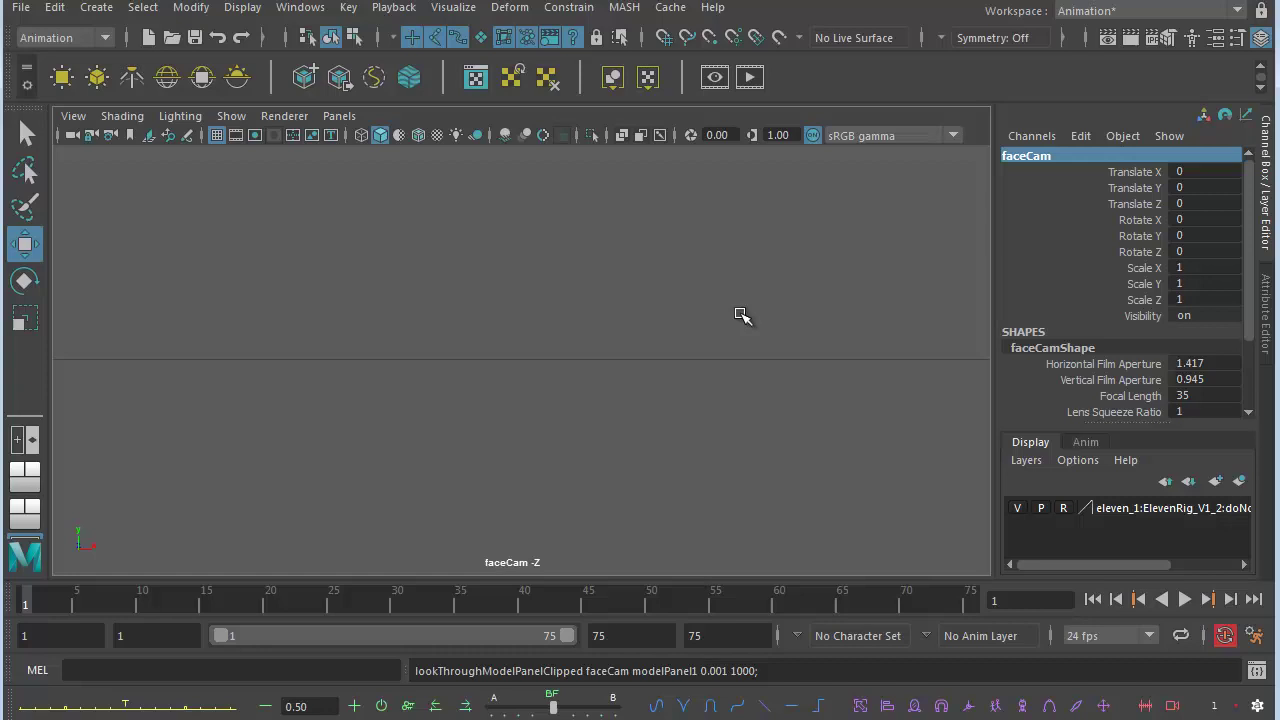
key(space)
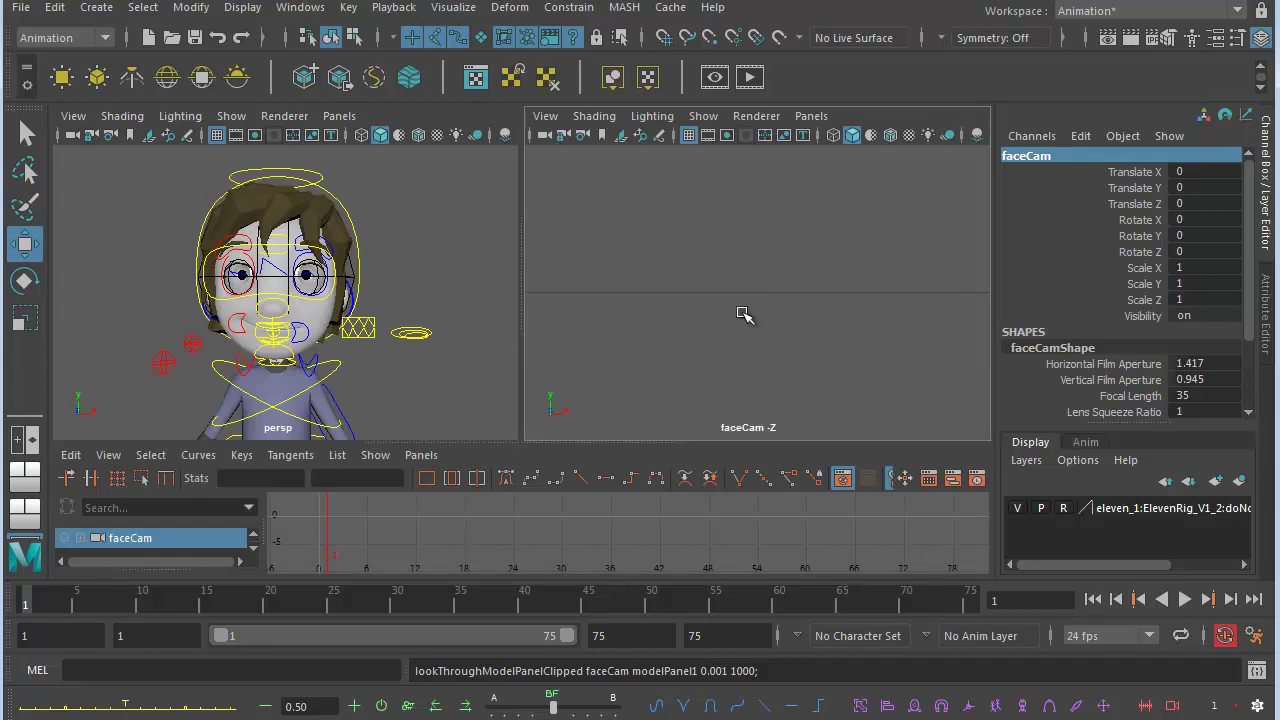
Tumble, track and dolly faceCam into a close-up of Eleven's face, and move the Outliner aside
alt+drag(771, 303, 766, 343)
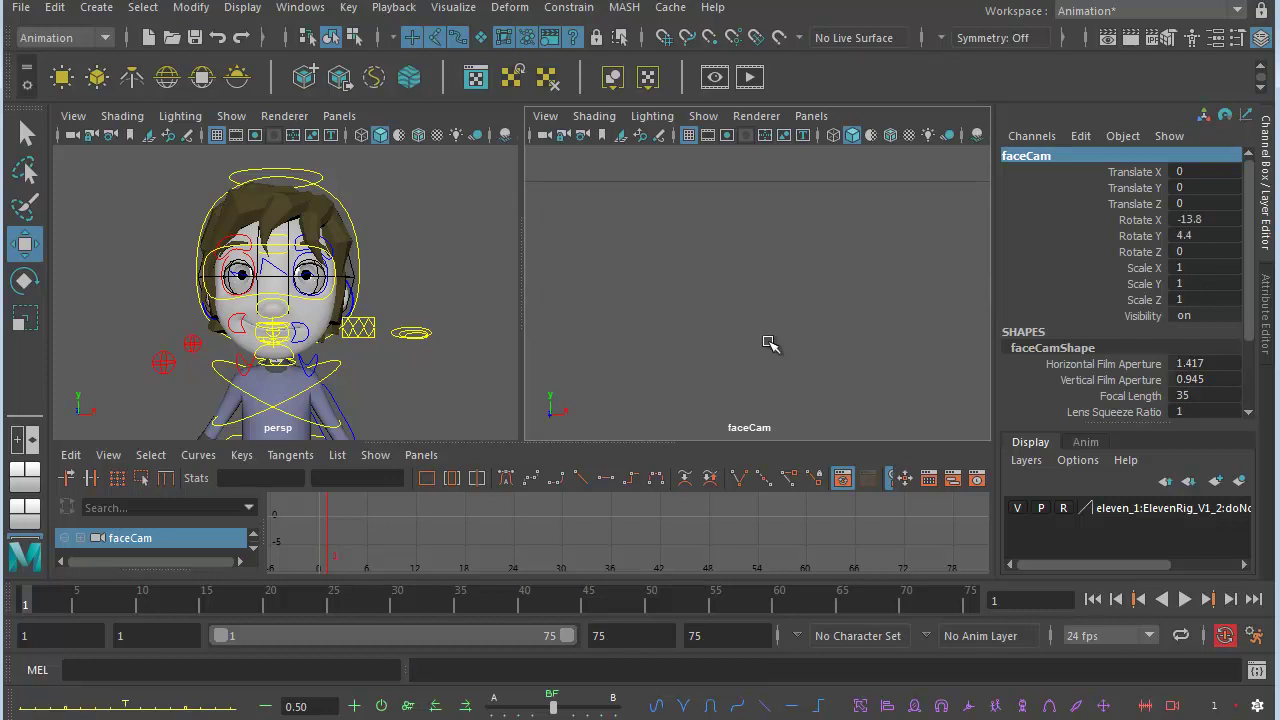
mouse_move(766, 343)
alt+middle_down()
mouse_move(766, 374)
mouse_move(742, 336)
alt+middle_up()
scroll(742, 336, down, 10)
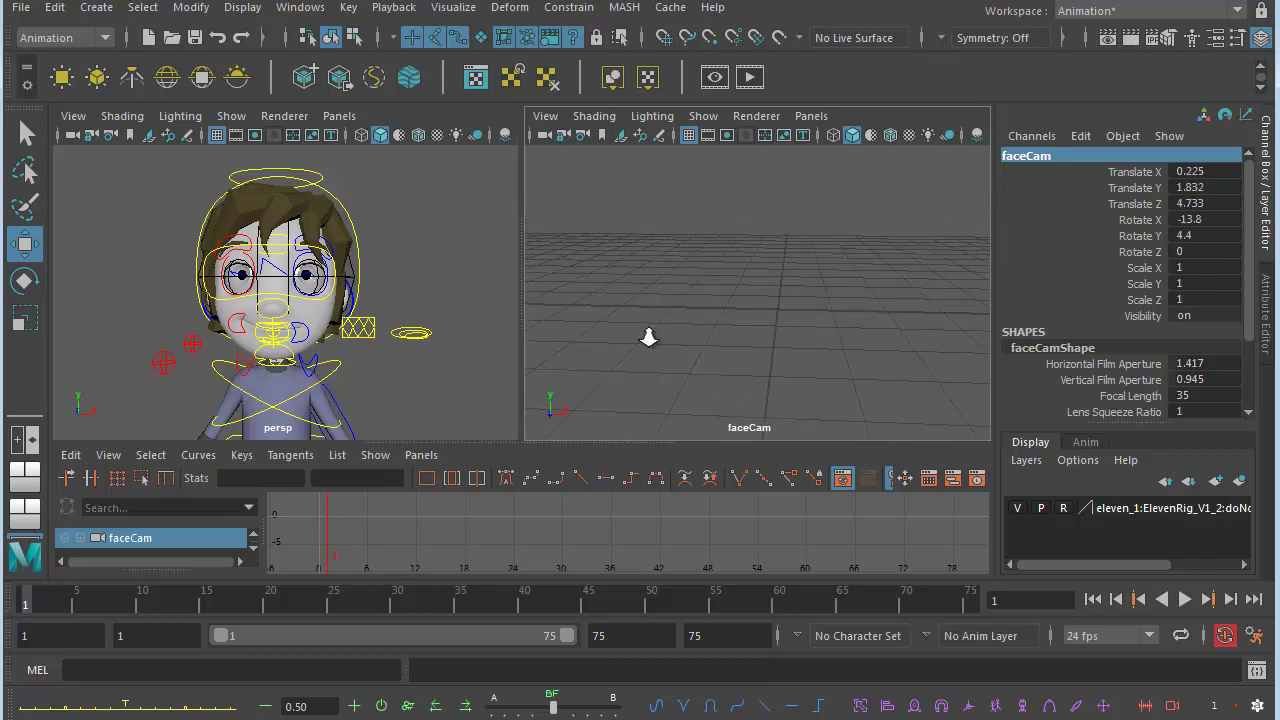
scroll(742, 361, down, 5)
alt+middle_drag(742, 361, 762, 400)
scroll(762, 400, up, 4)
alt+drag(762, 400, 760, 347)
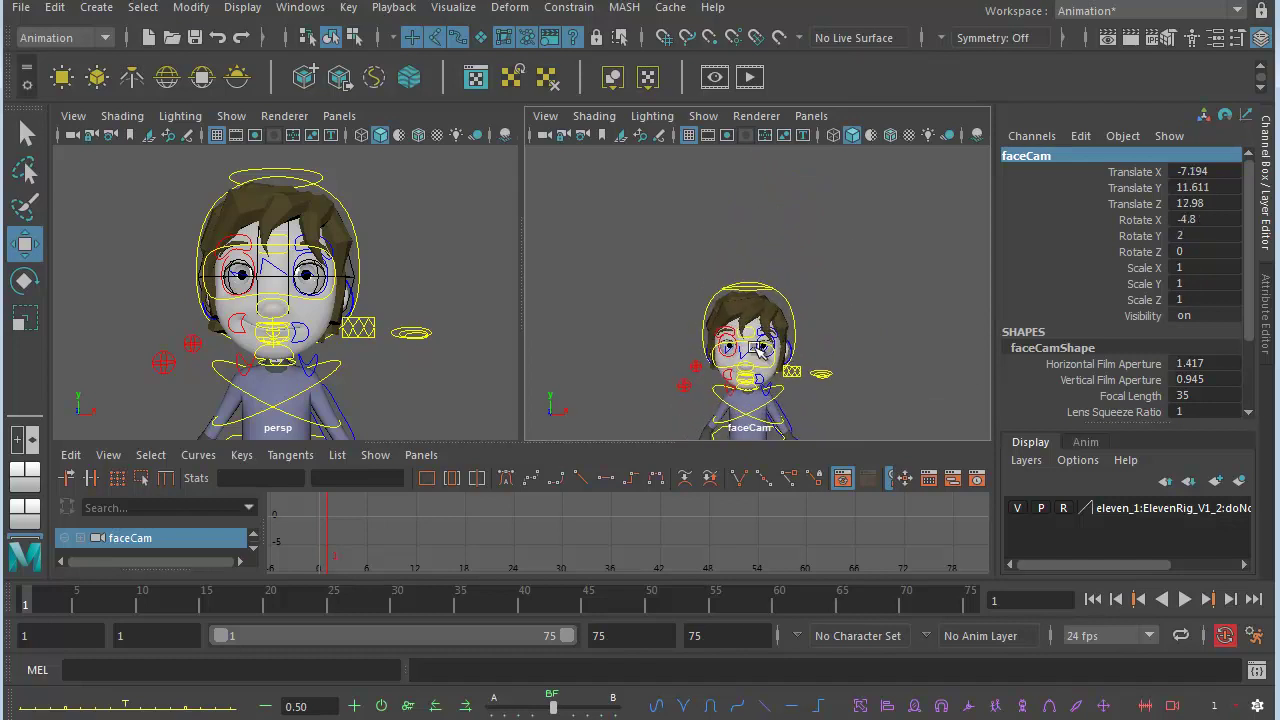
alt+right_drag(755, 272, 843, 410)
scroll(820, 388, up, 6)
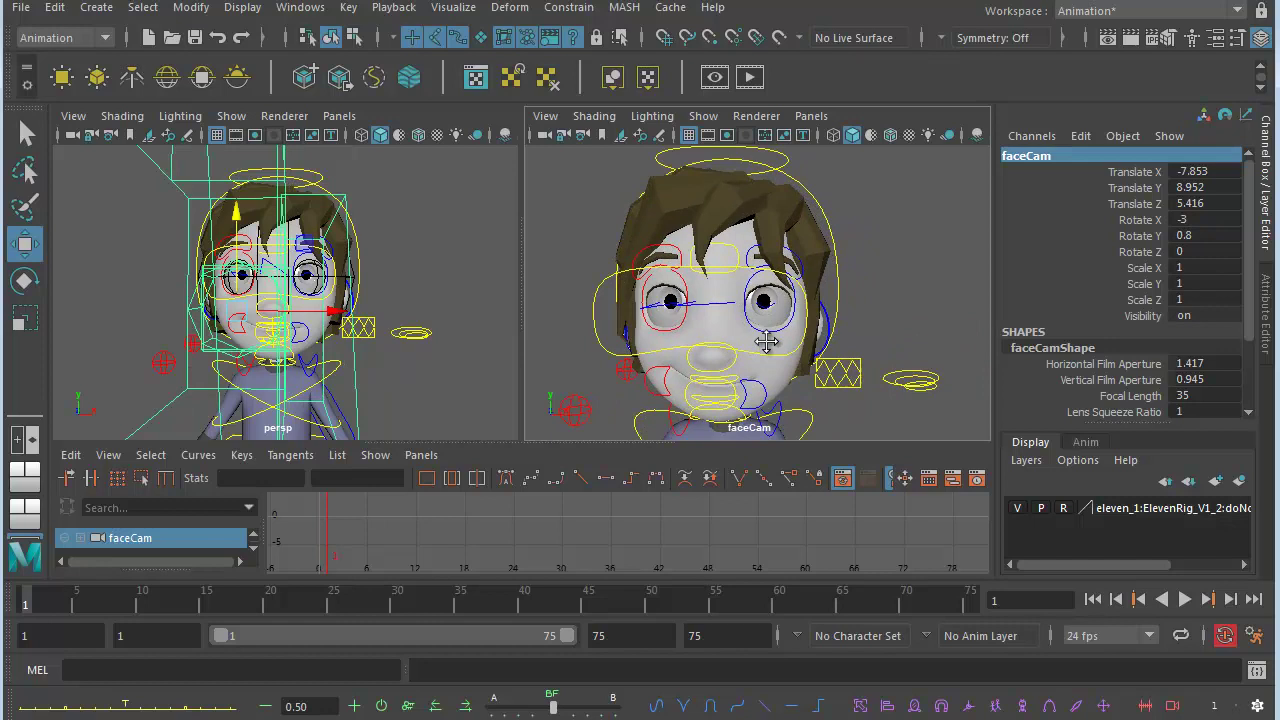
scroll(776, 345, down, 4)
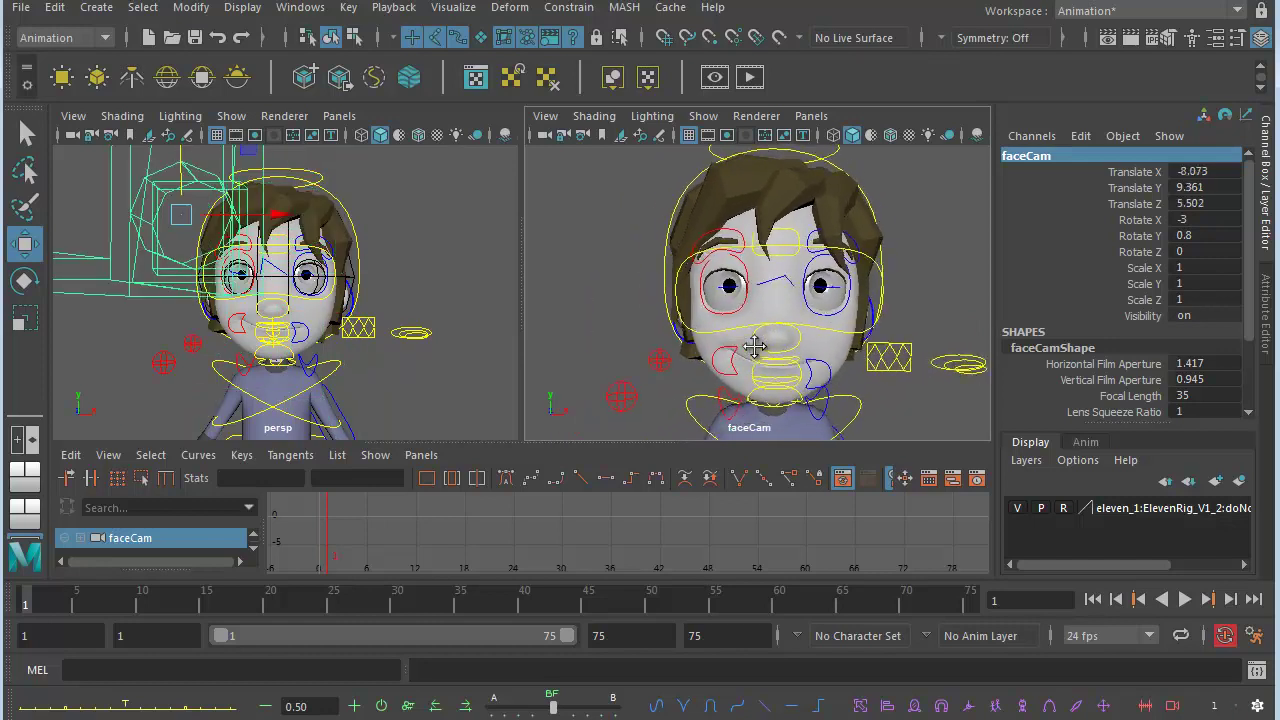
scroll(750, 350, down, 2)
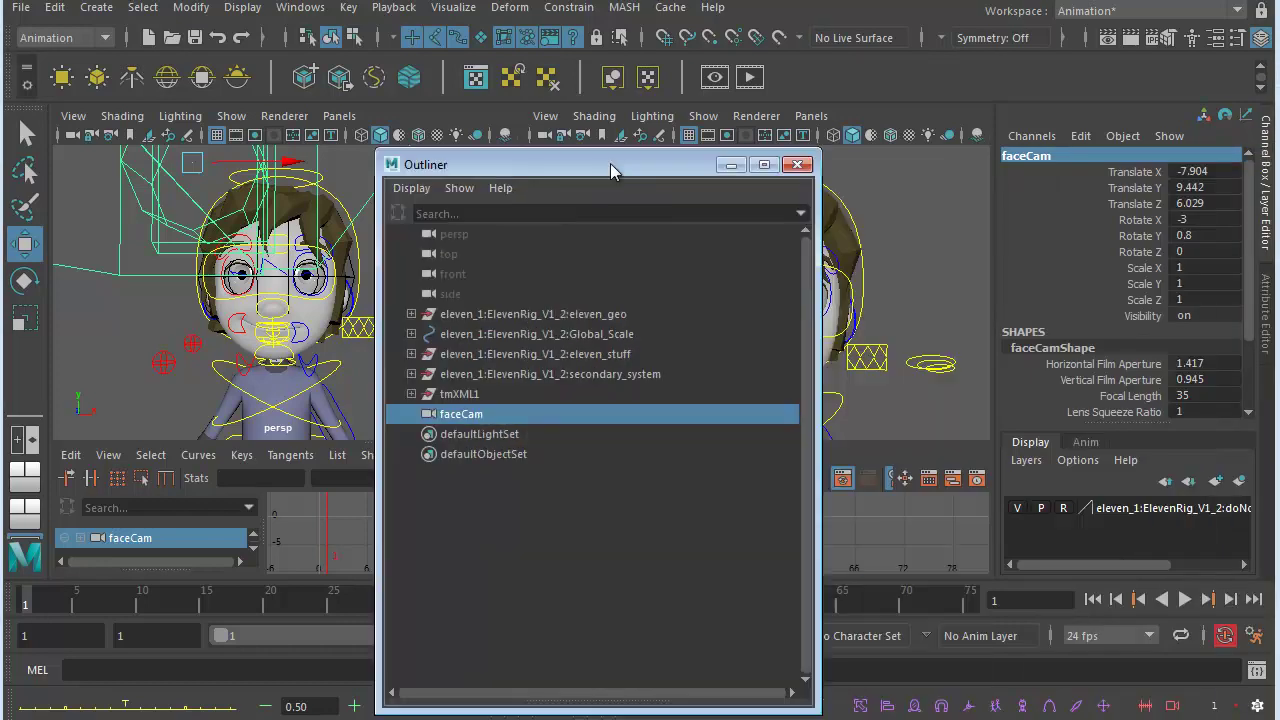
drag(610, 163, 339, 62)
Parent faceCam under Eleven's head control with P, then close the Outliner
click(175, 328)
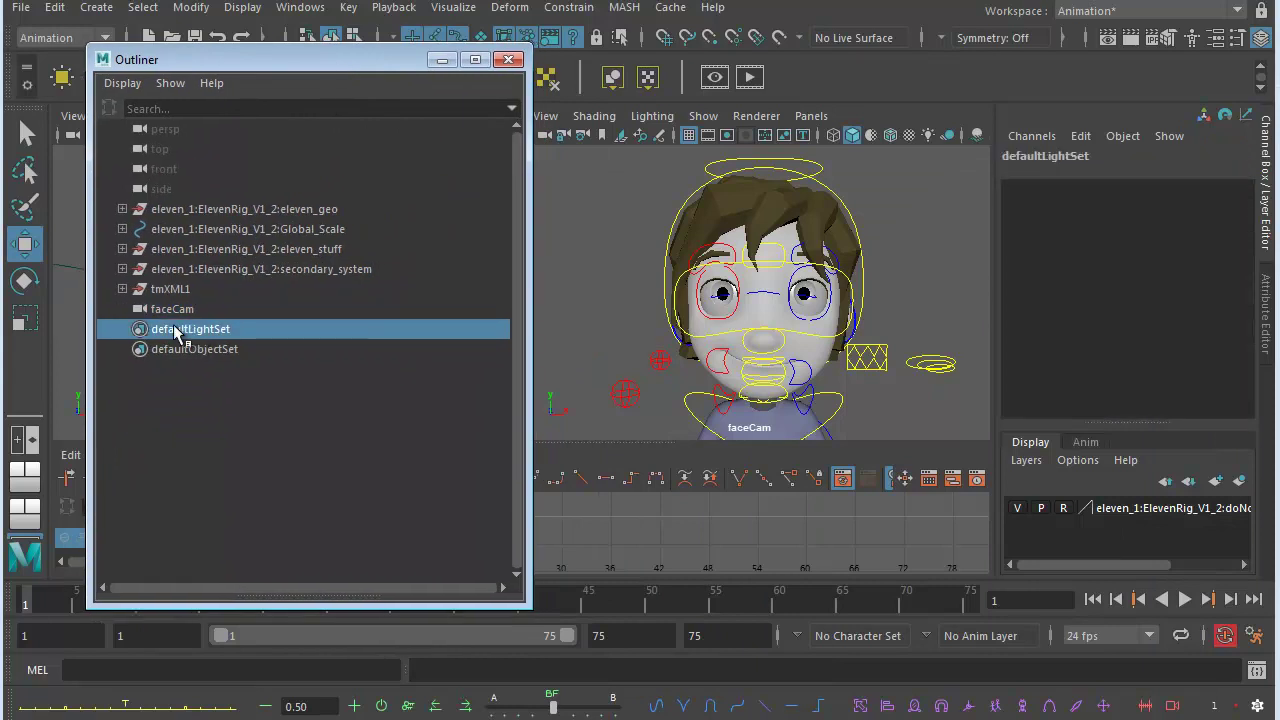
click(177, 309)
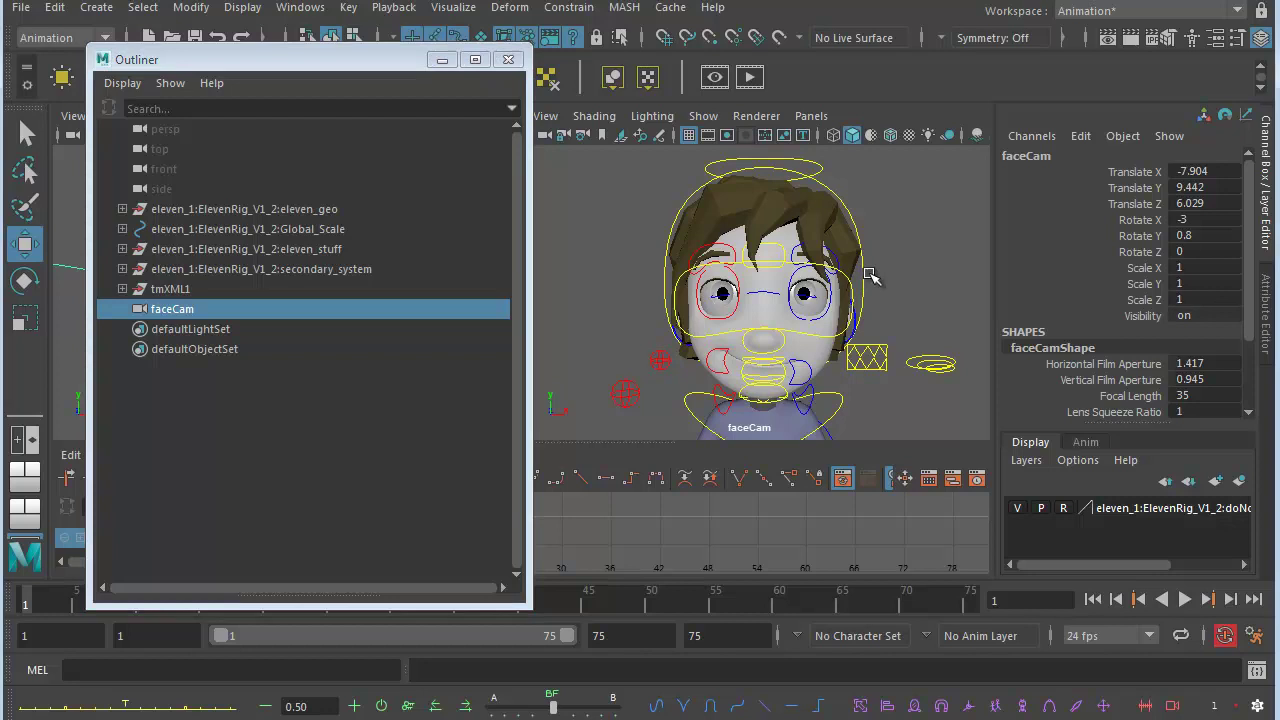
click(862, 275)
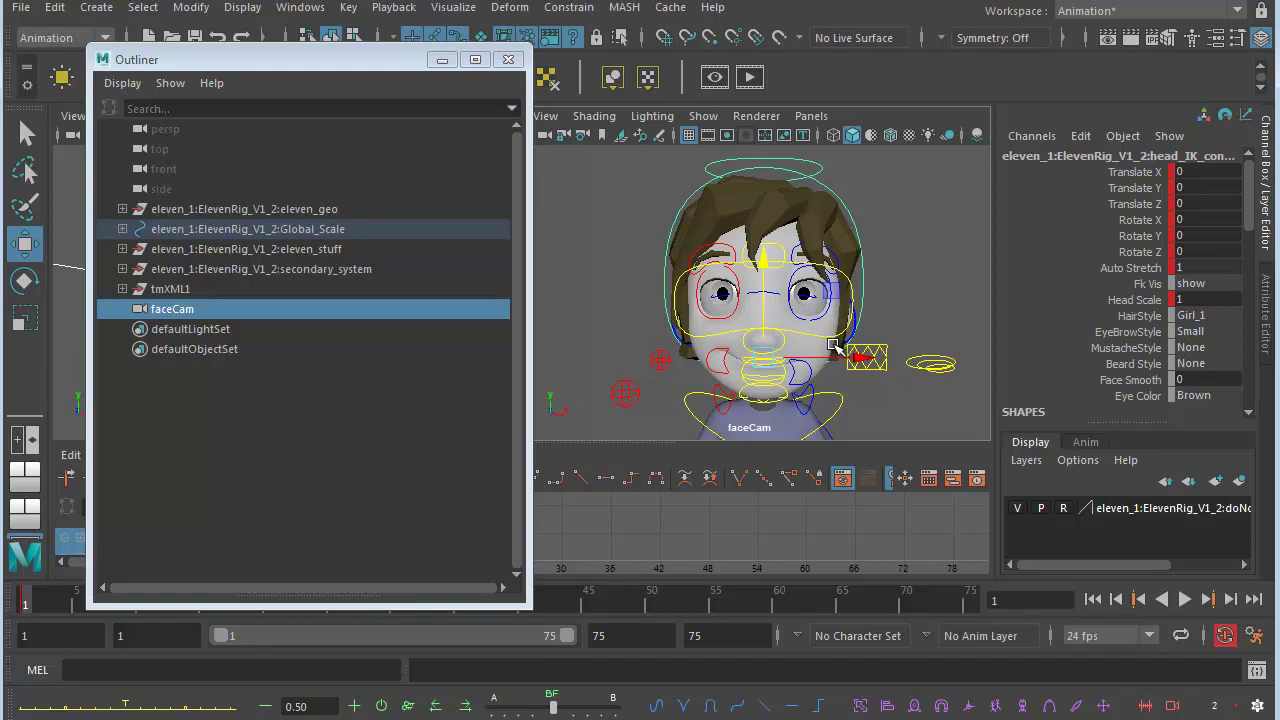
key(p)
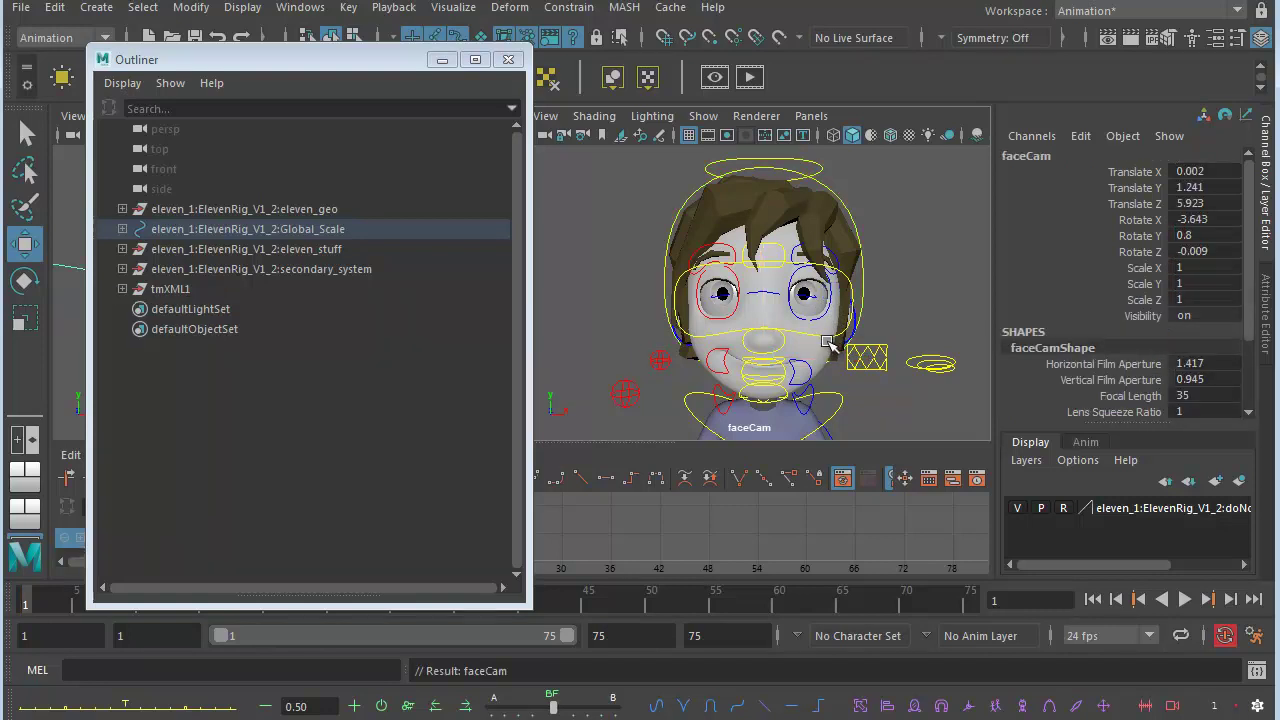
click(508, 59)
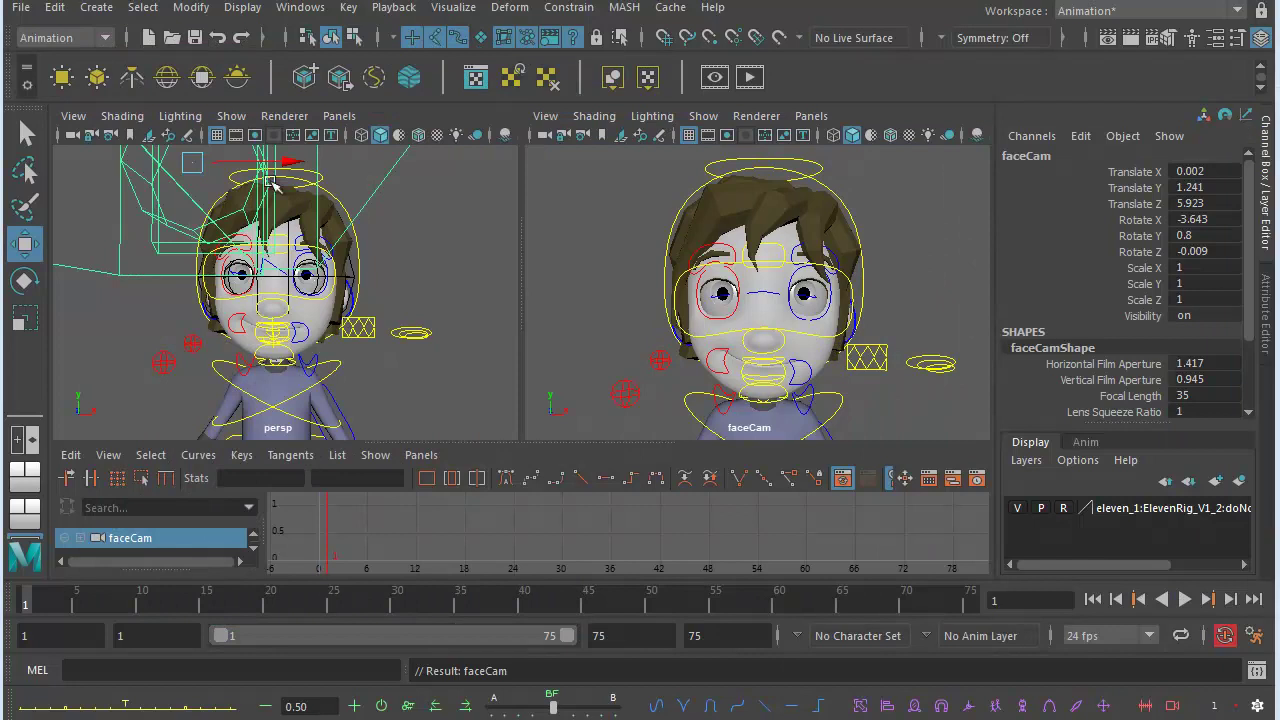
Switch the left viewport to the persp camera and orbit to a three-quarter view of the character
click(339, 116)
mouse_move(372, 136)
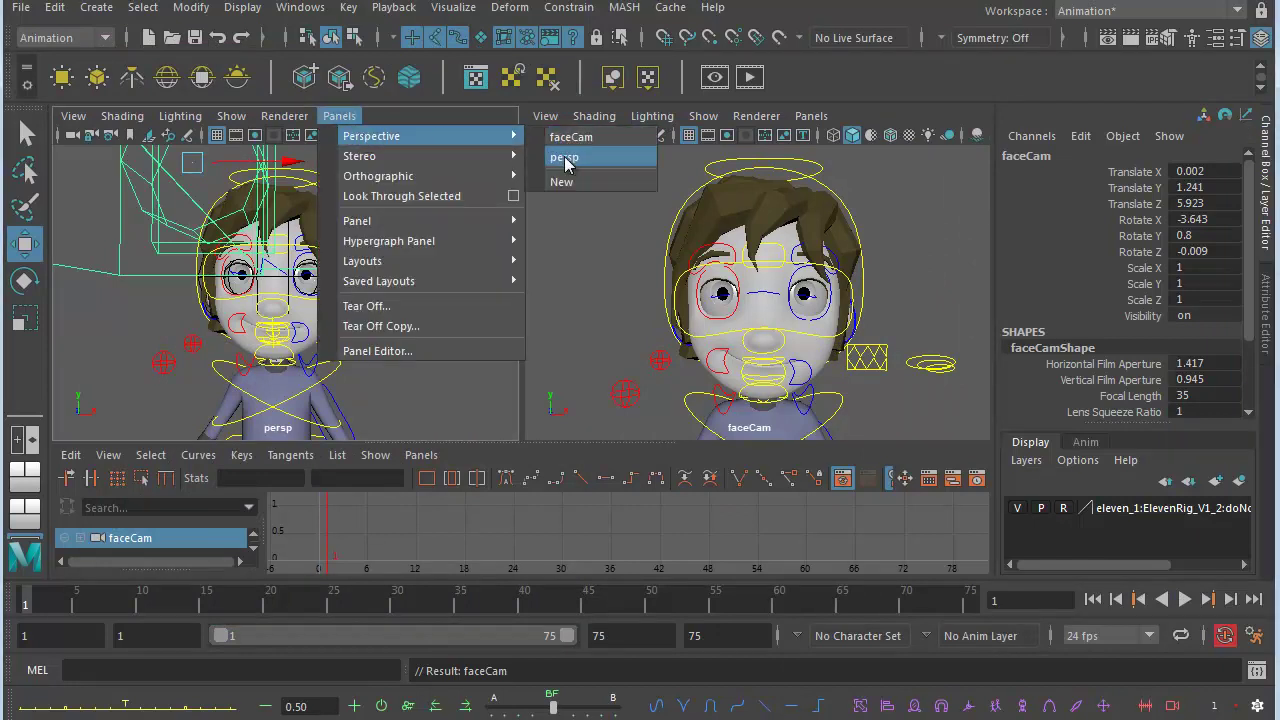
click(563, 163)
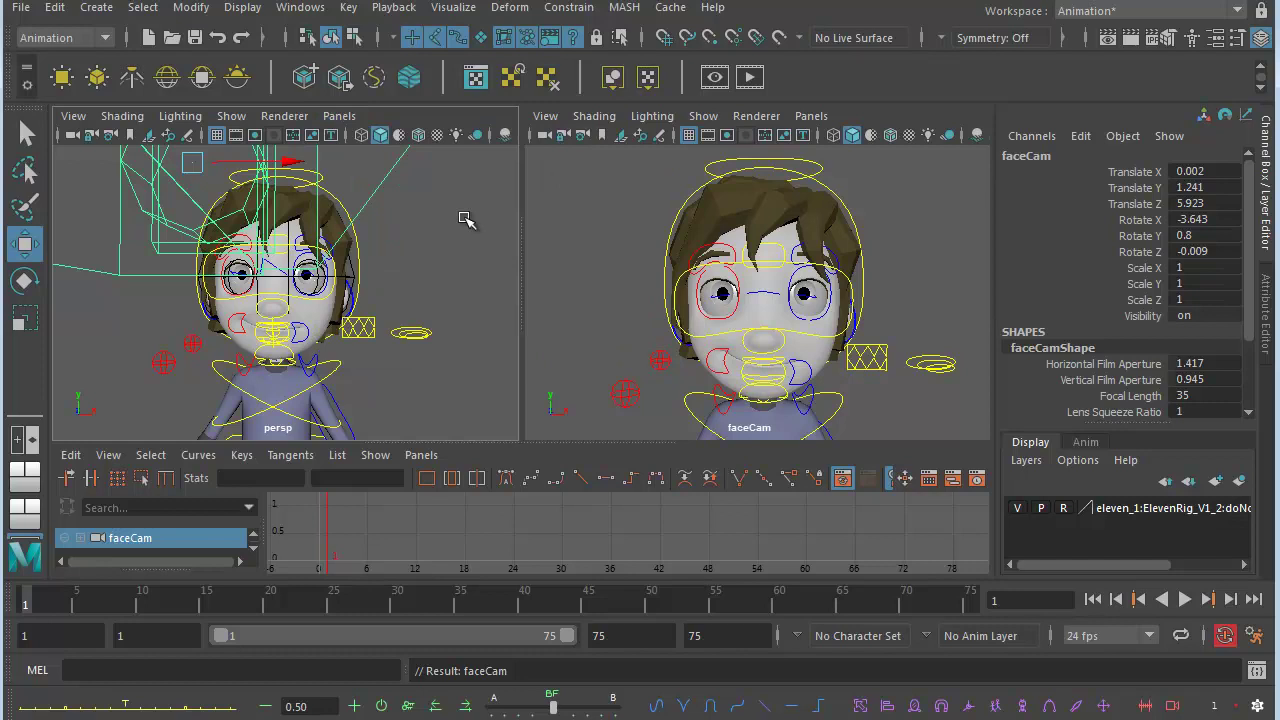
alt+drag(260, 310, 229, 248)
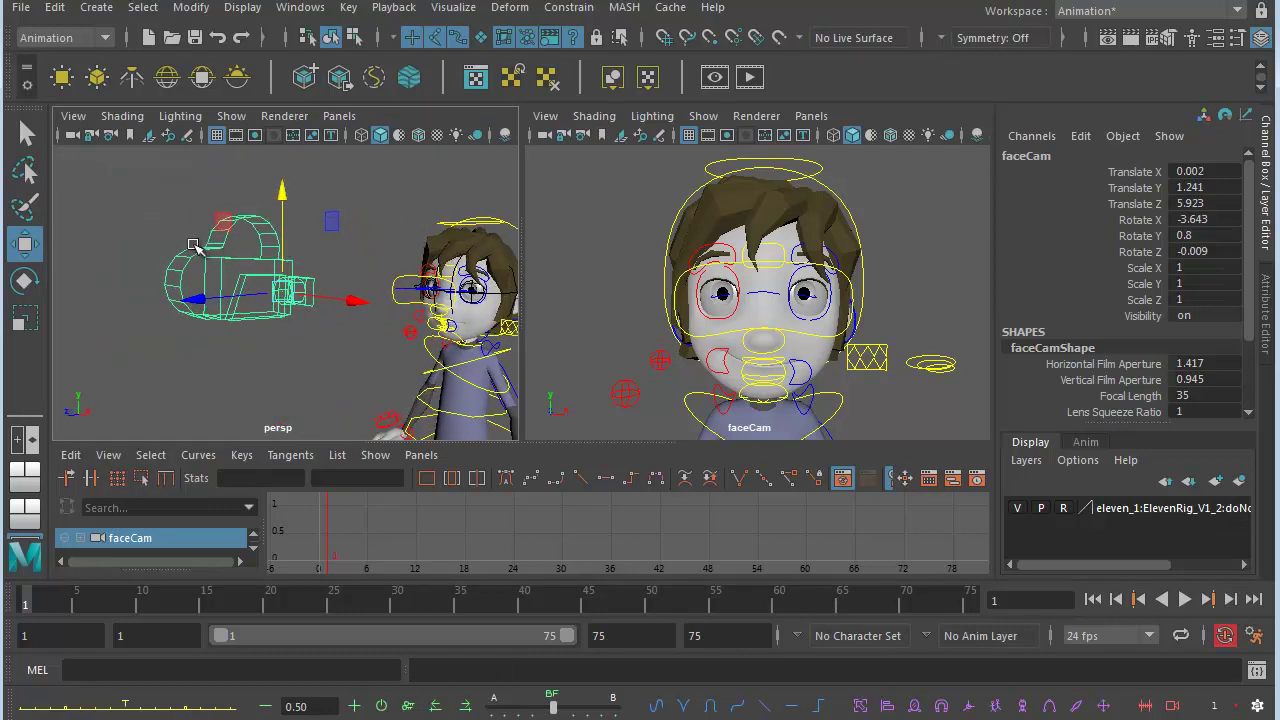
alt+middle_drag(462, 292, 430, 305)
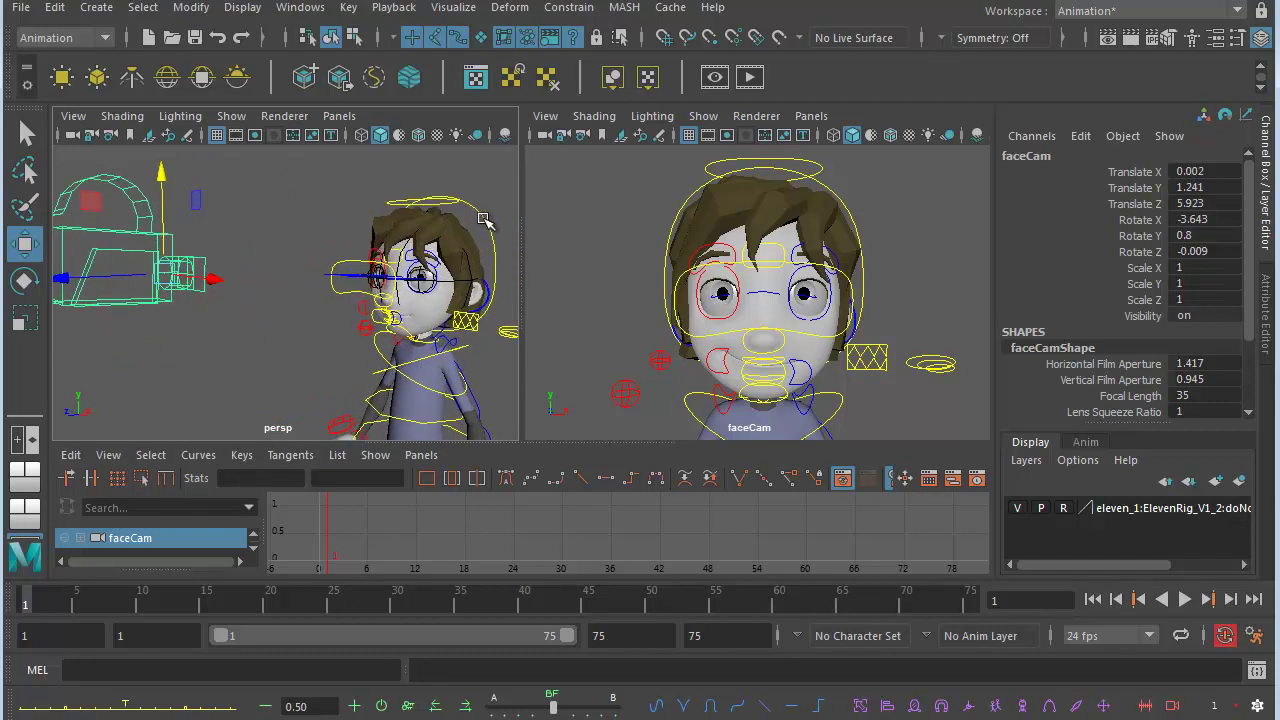
click(500, 292)
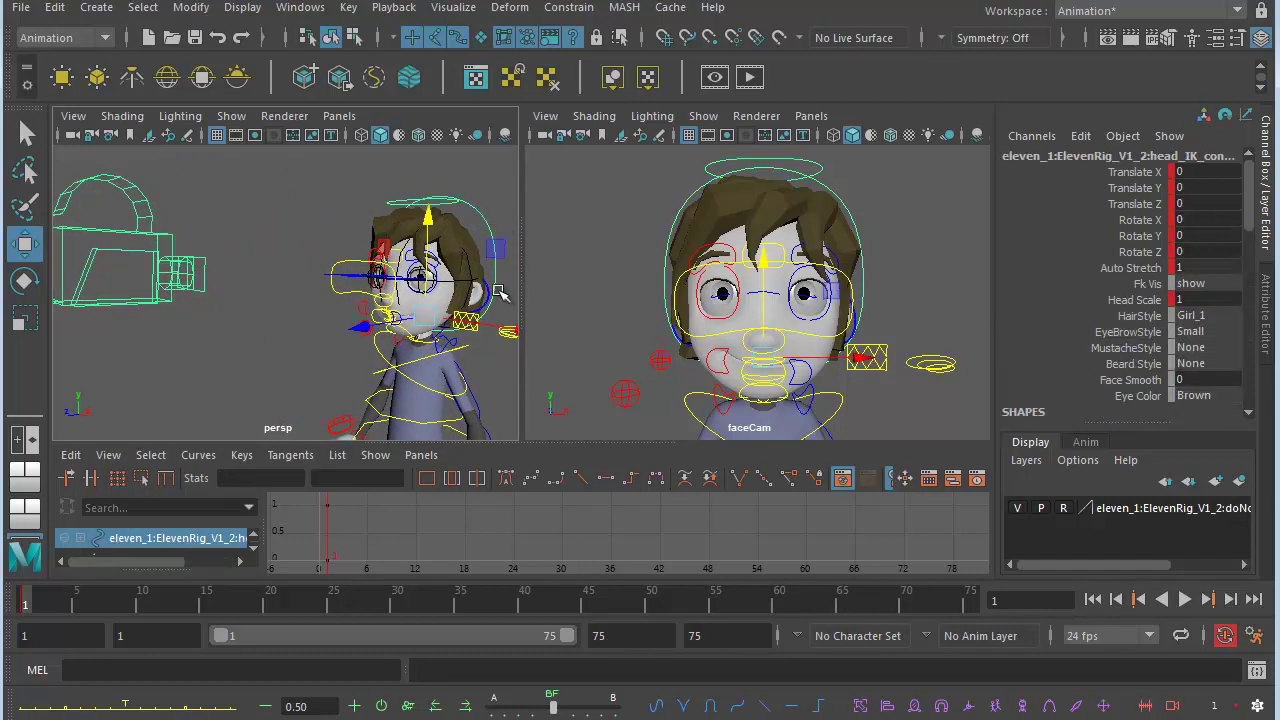
key(e)
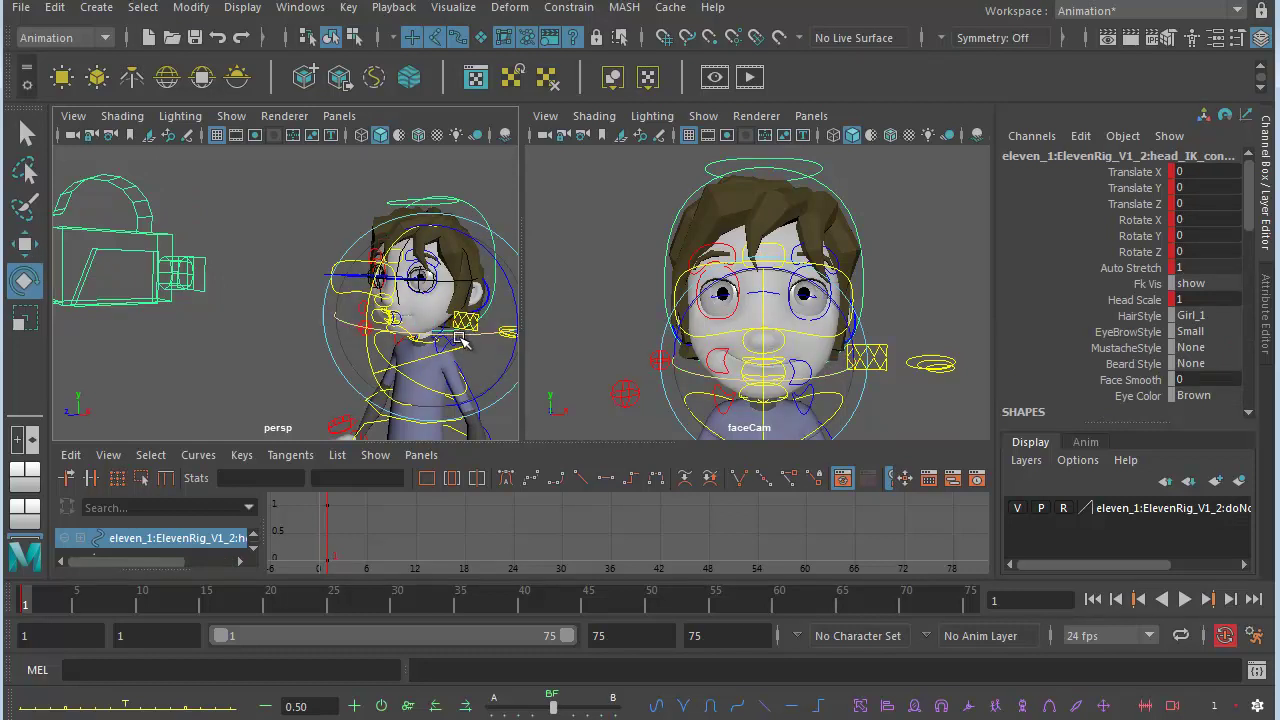
mouse_move(467, 337)
mouse_down()
mouse_move(411, 328)
mouse_move(503, 322)
mouse_move(405, 327)
mouse_move(490, 325)
mouse_move(425, 326)
mouse_move(466, 320)
mouse_up()
key(ctrl+z)
key(ctrl+z)
key(ctrl+z)
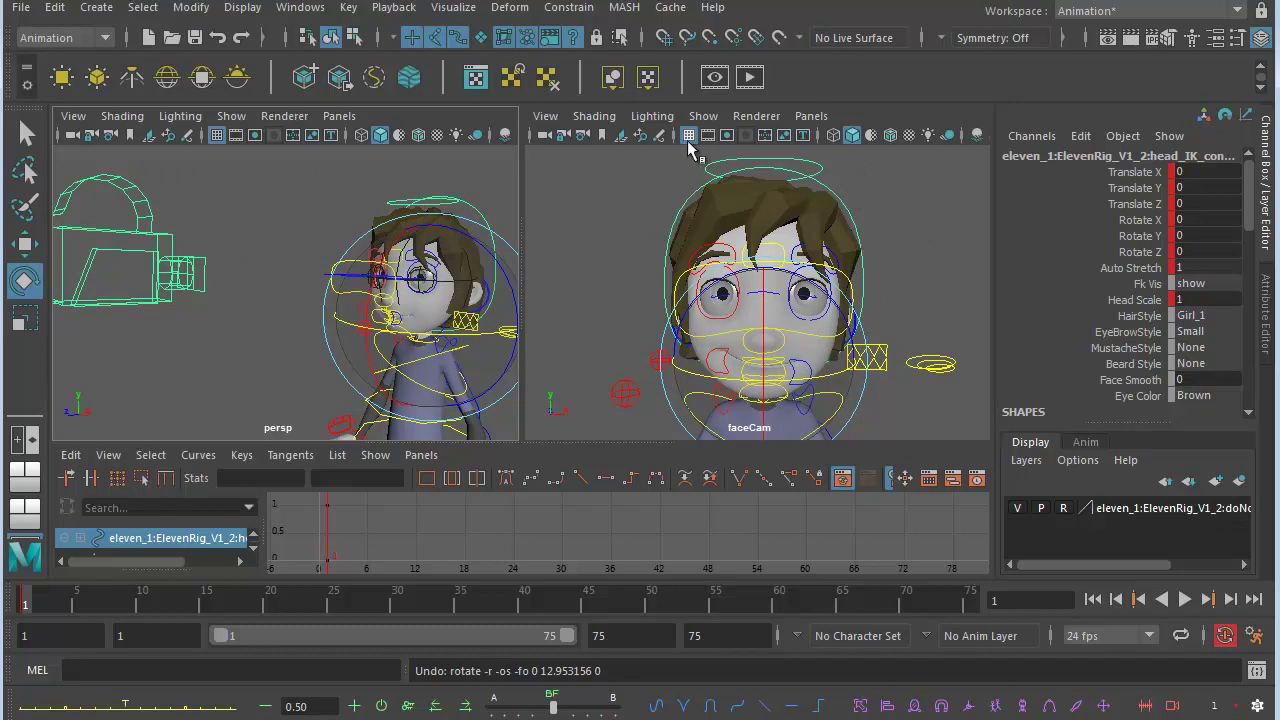
Select faceCam and lock its Translate X through Rotate Z channels in the Channel Box
click(545, 135)
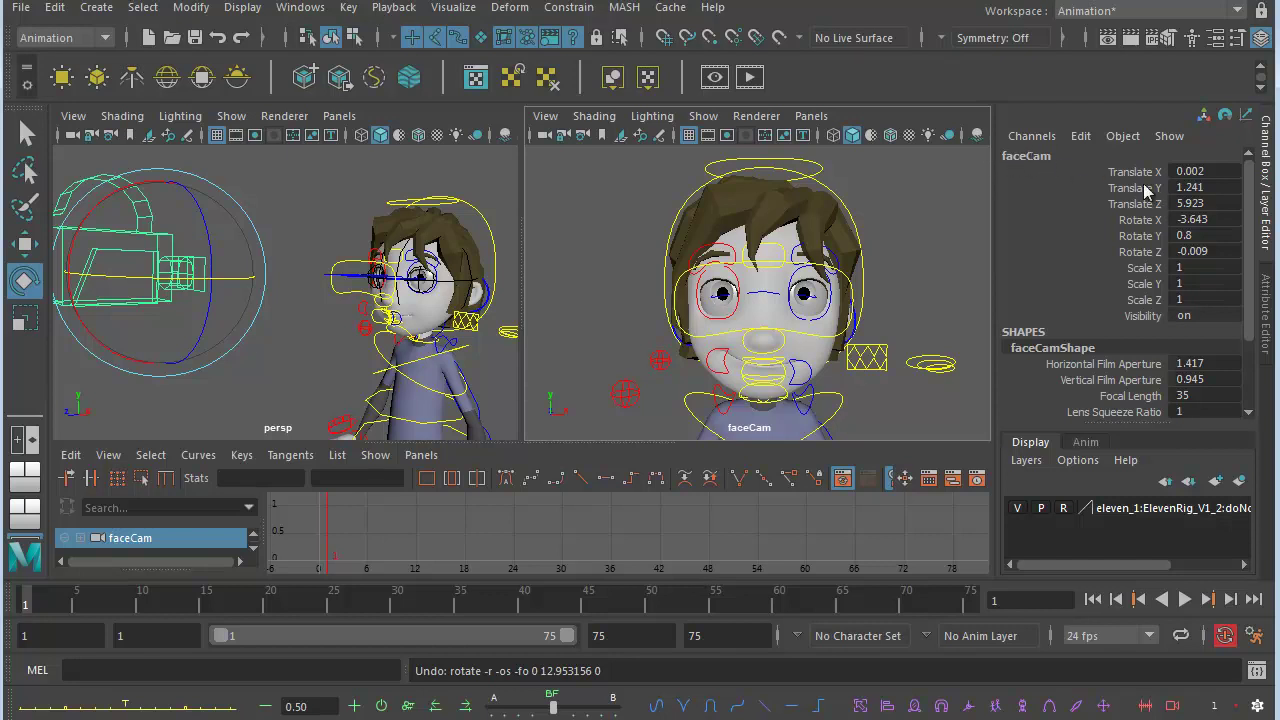
click(89, 137)
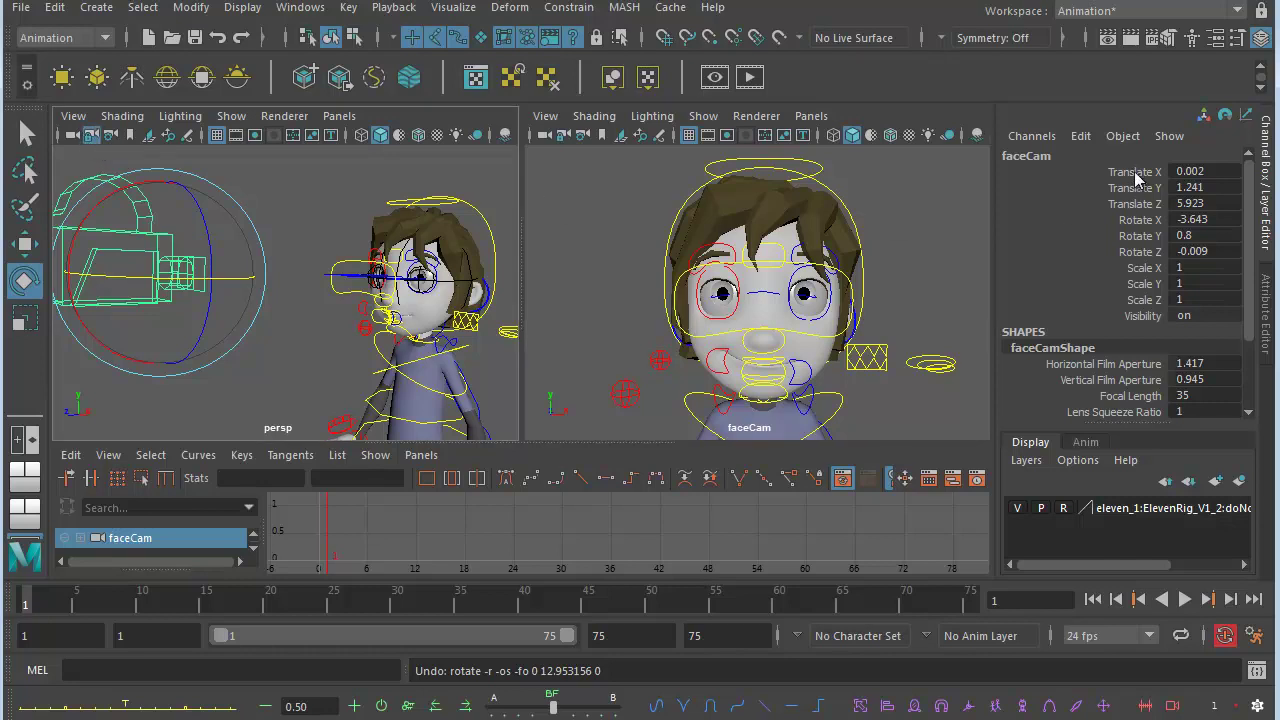
drag(1134, 171, 1138, 254)
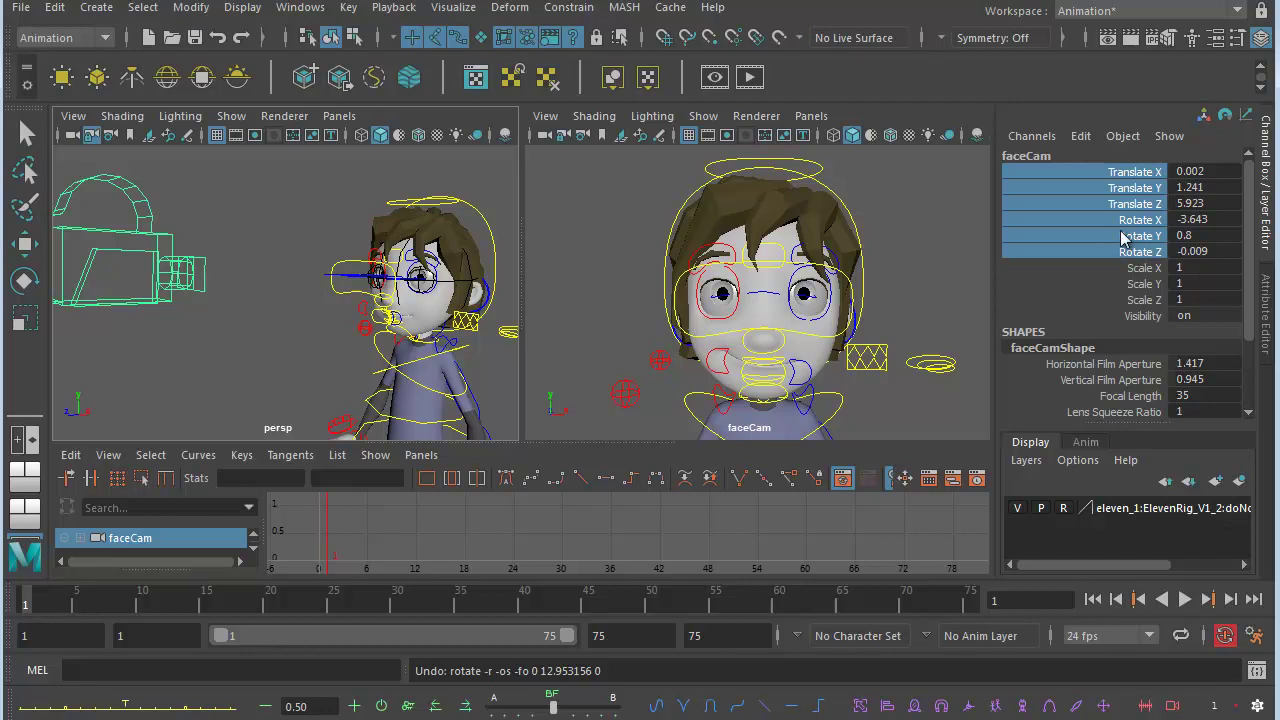
drag(1149, 178, 1143, 255)
right_click(1137, 227)
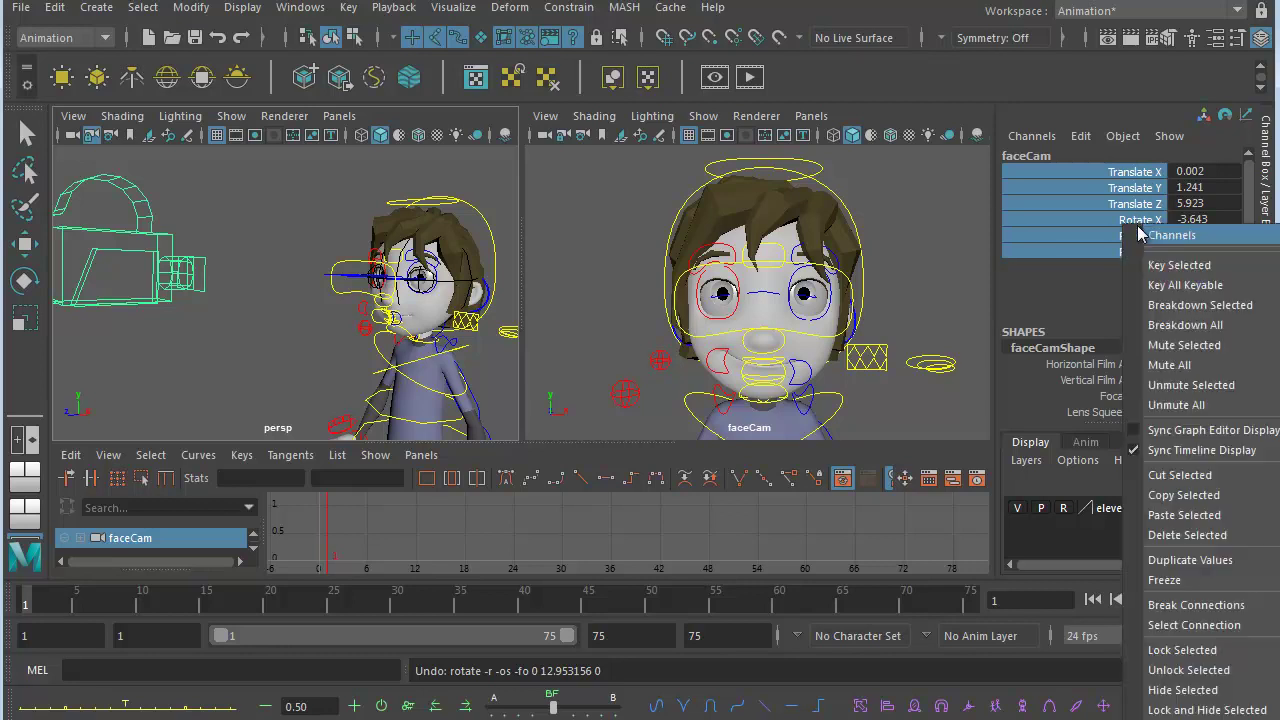
click(1181, 649)
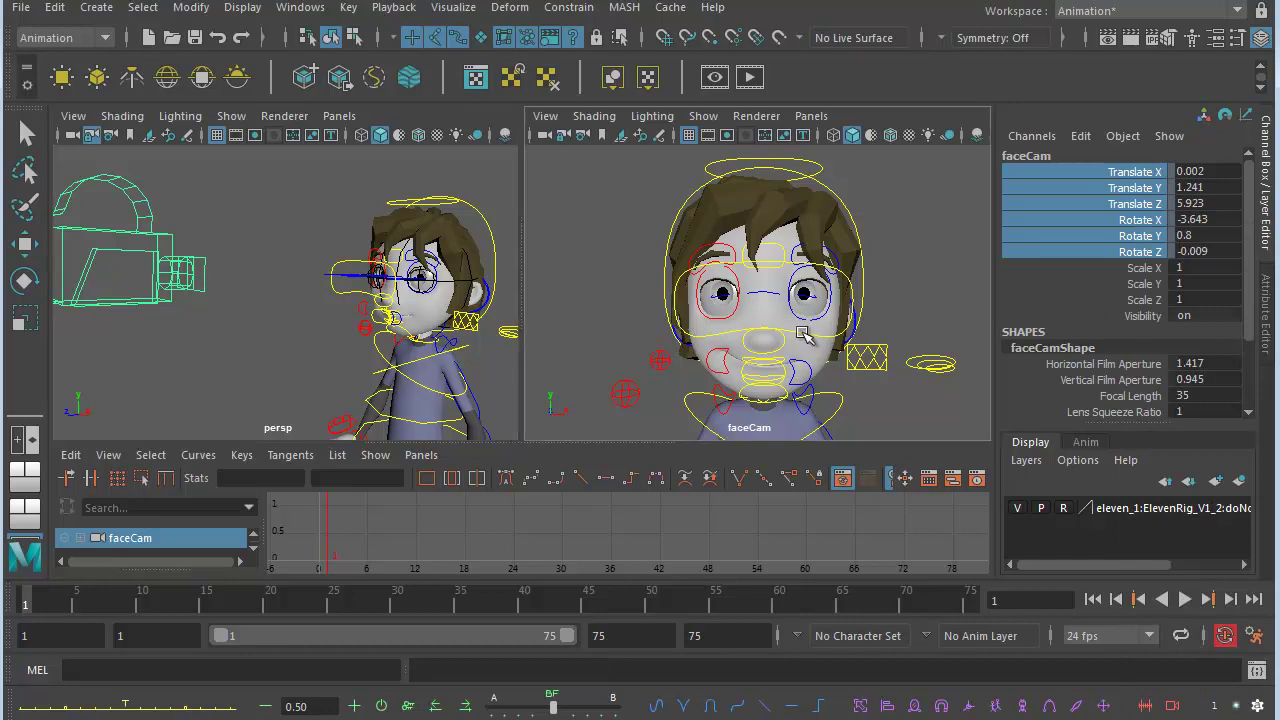
Tear the faceCam panel off into a floating window and move it aside
click(811, 117)
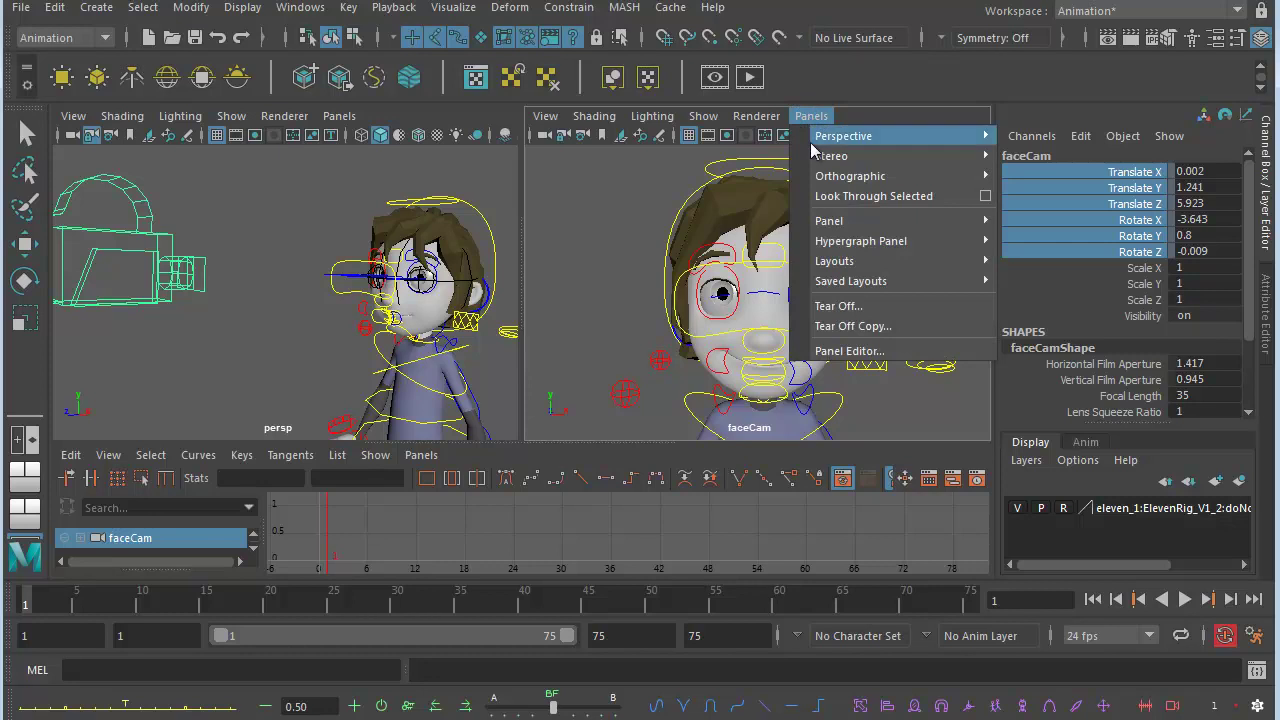
click(850, 308)
drag(369, 204, 433, 130)
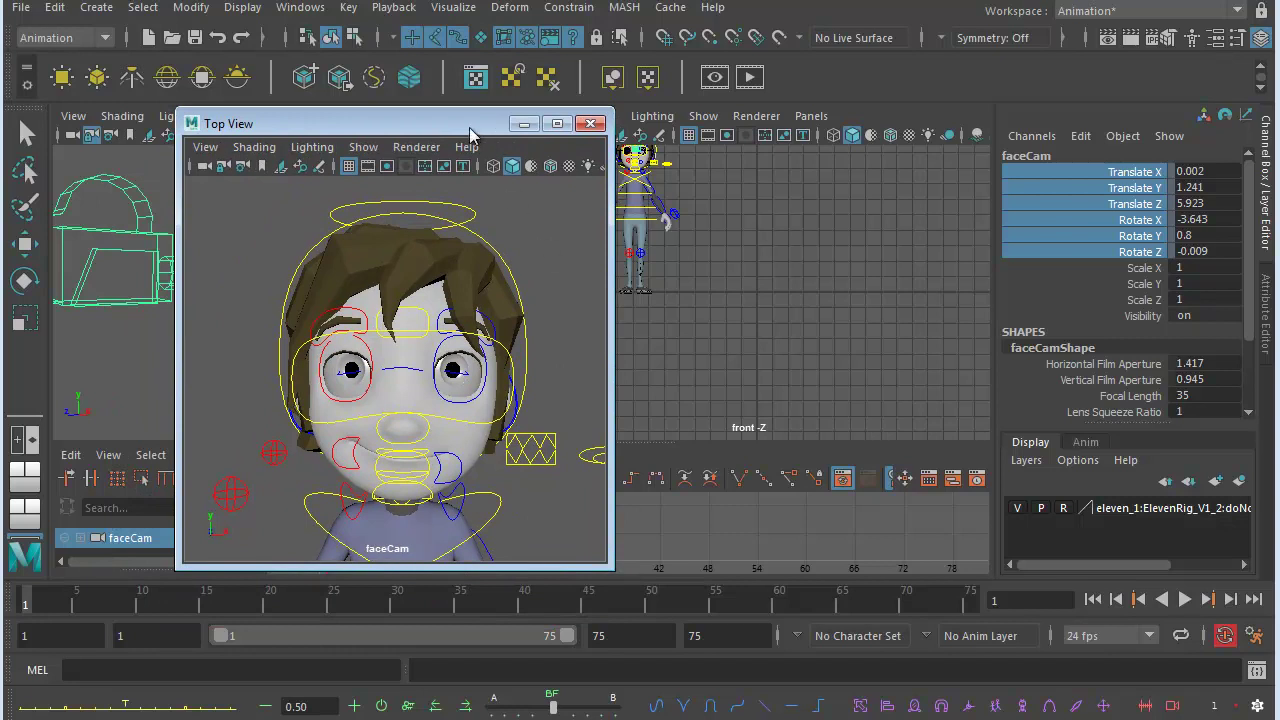
drag(430, 127, 350, 109)
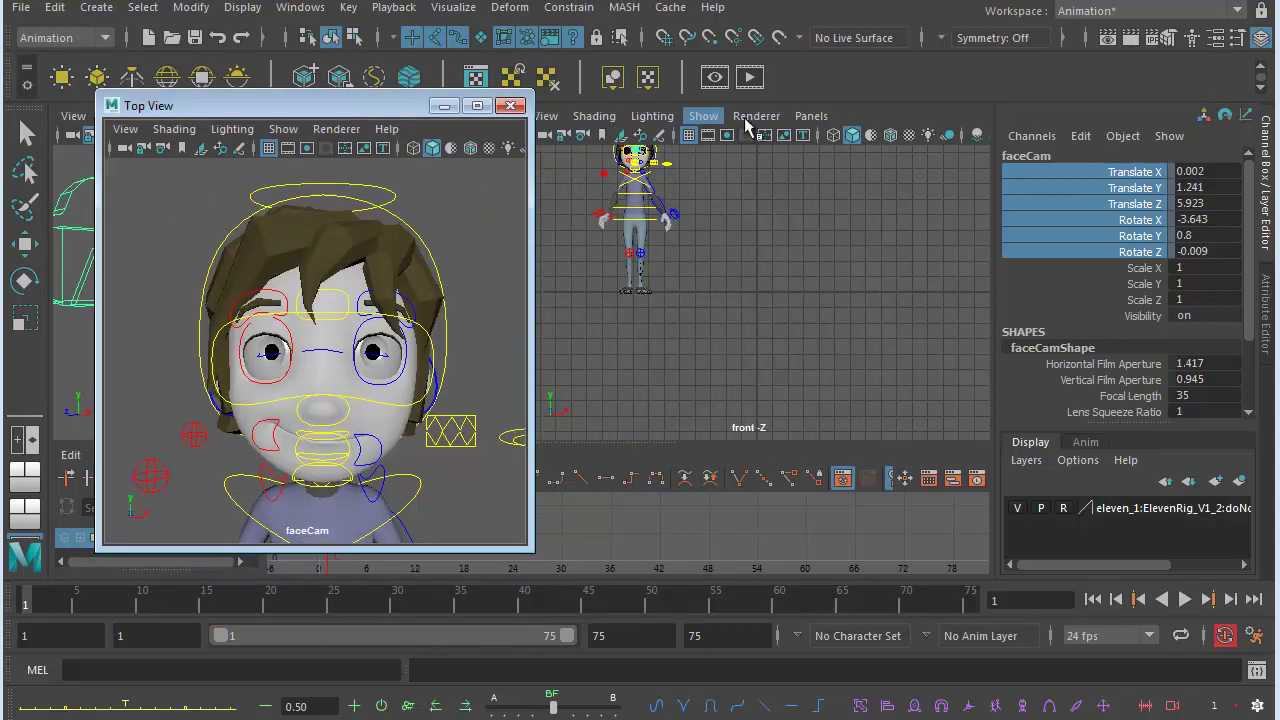
Set the freed centre pane to the persp camera and toggle its two-sided lighting
click(811, 116)
mouse_move(846, 131)
click(1034, 131)
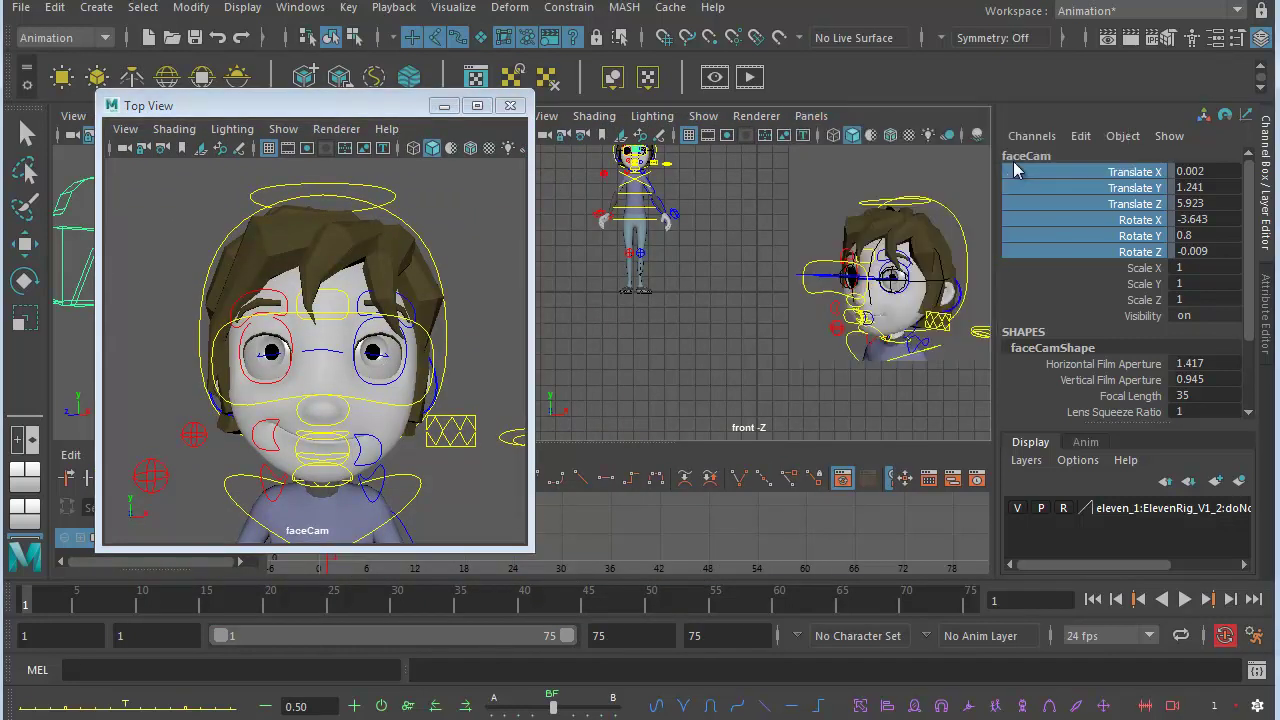
key(space)
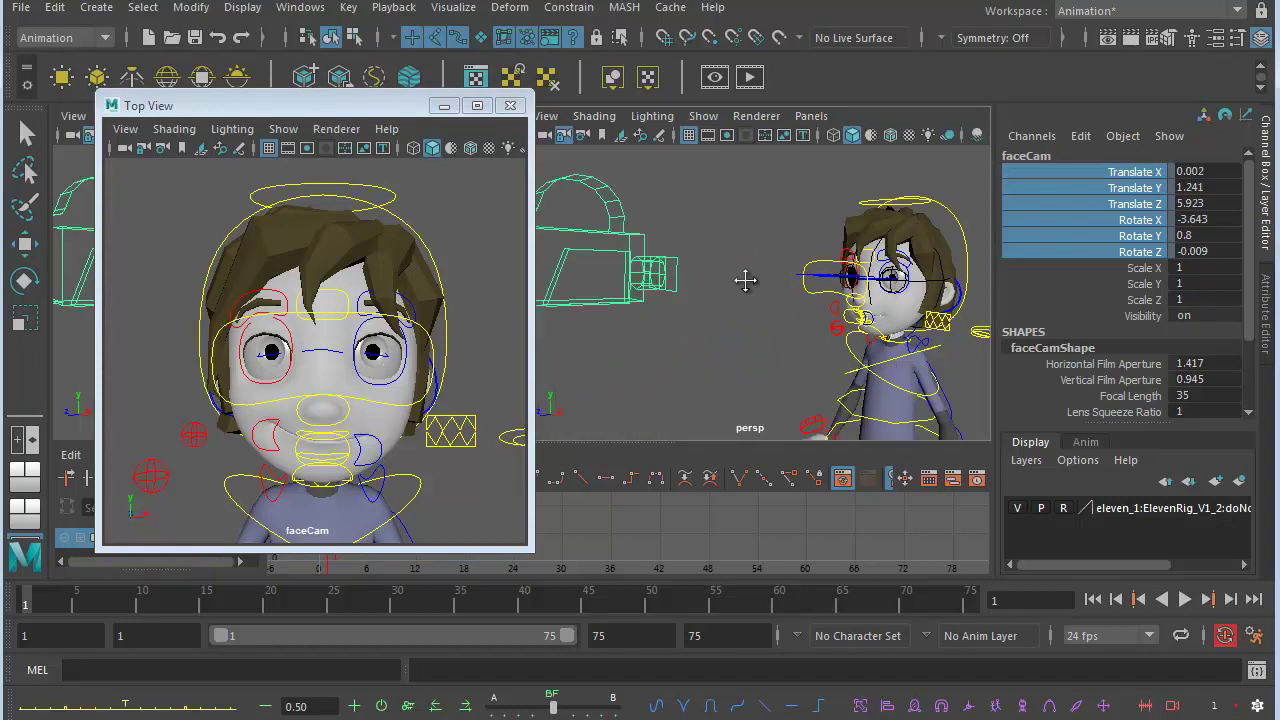
drag(370, 110, 317, 123)
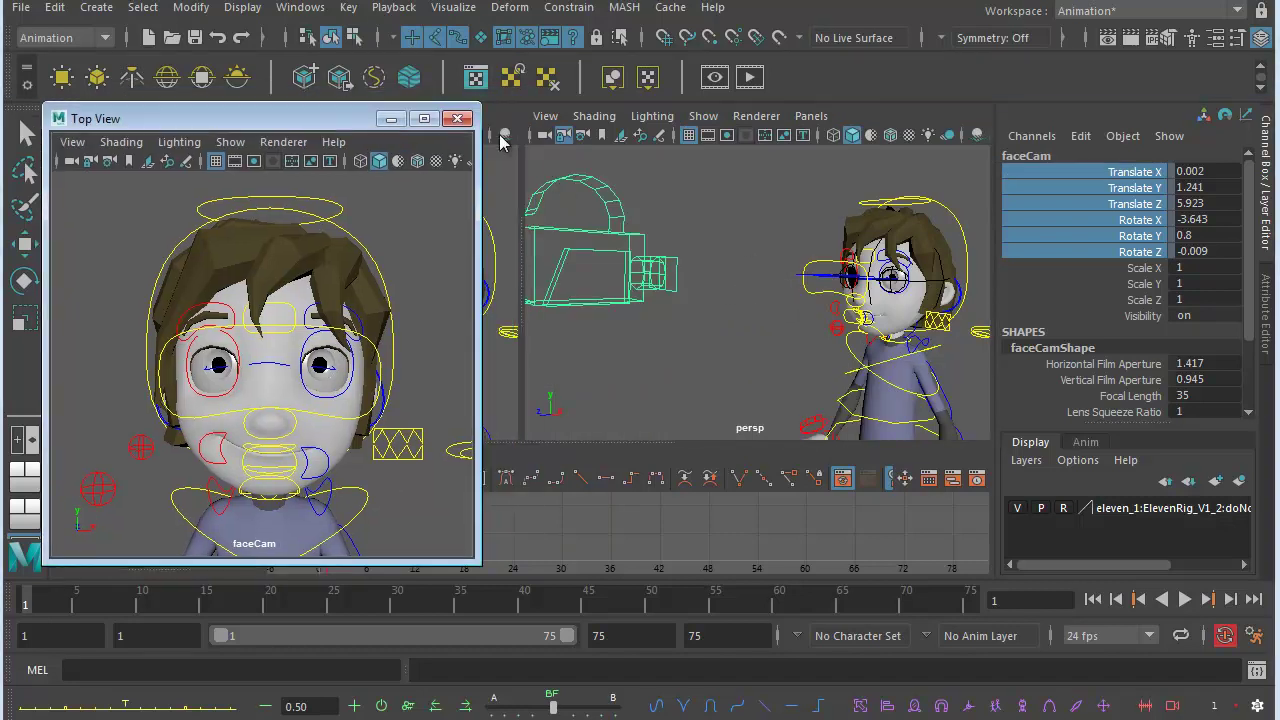
click(652, 116)
click(636, 259)
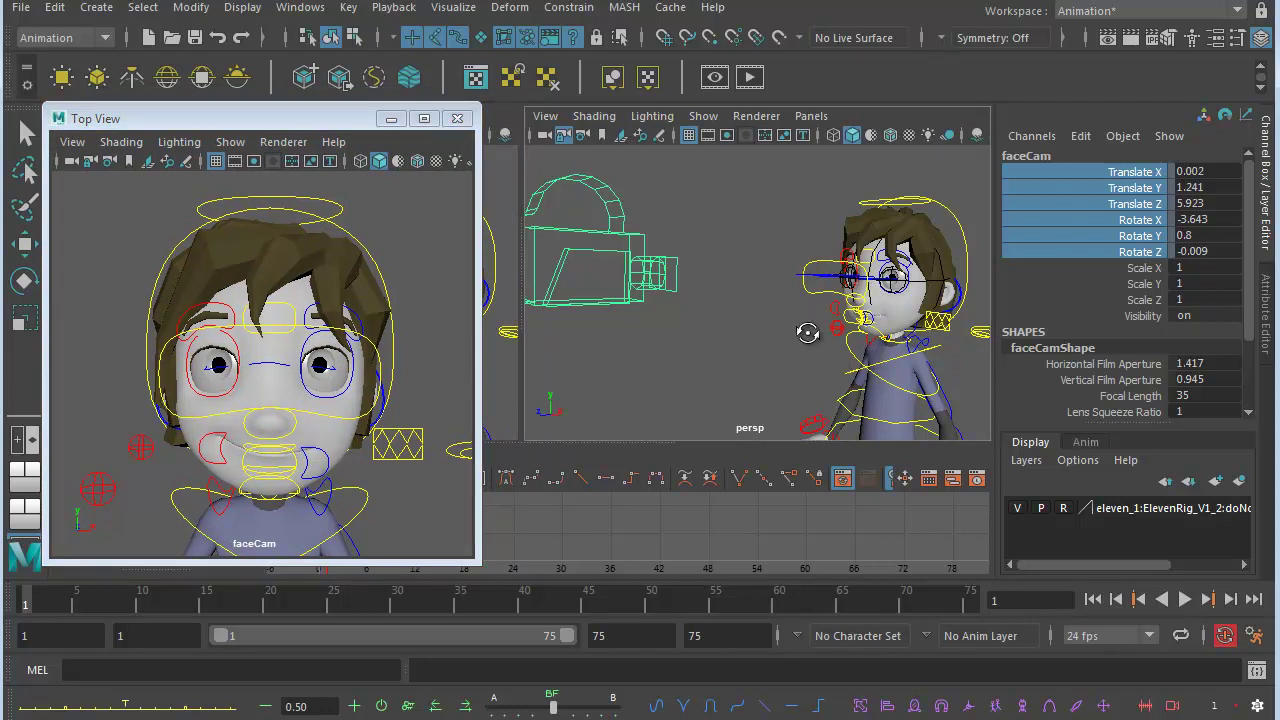
Select the persp camera and unlock its channels from the Channel Box
click(544, 138)
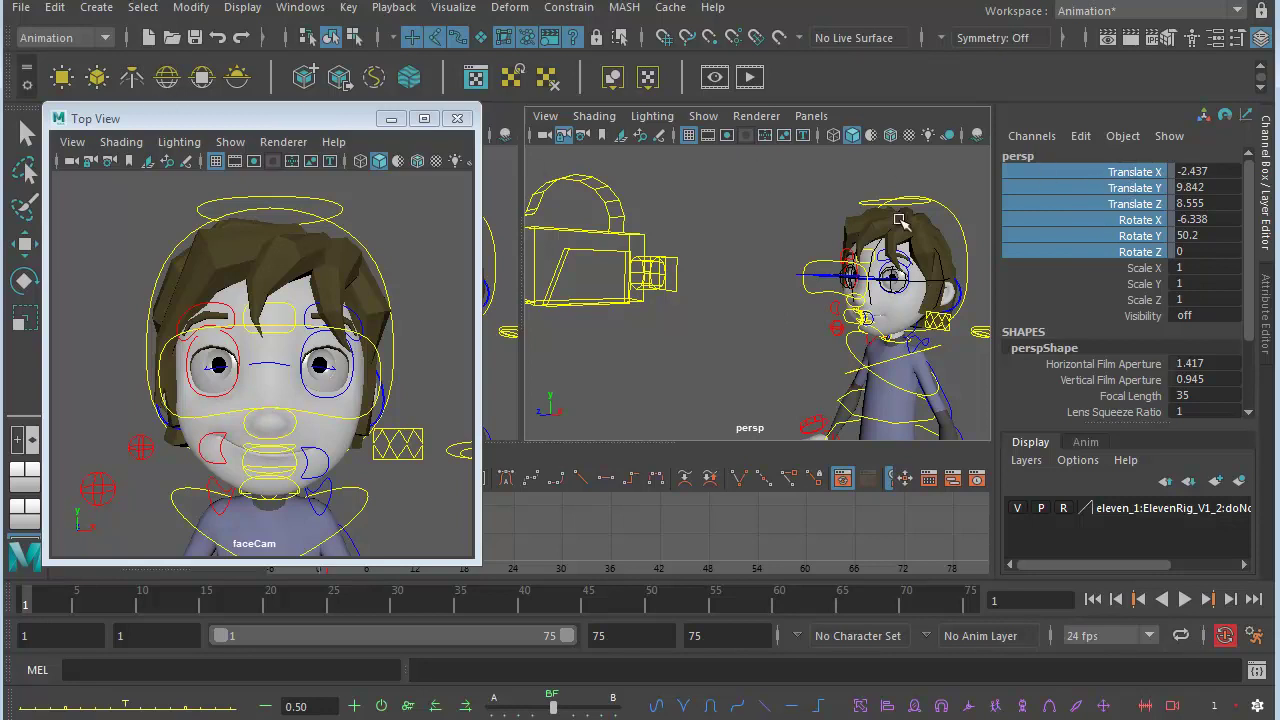
right_click(1118, 219)
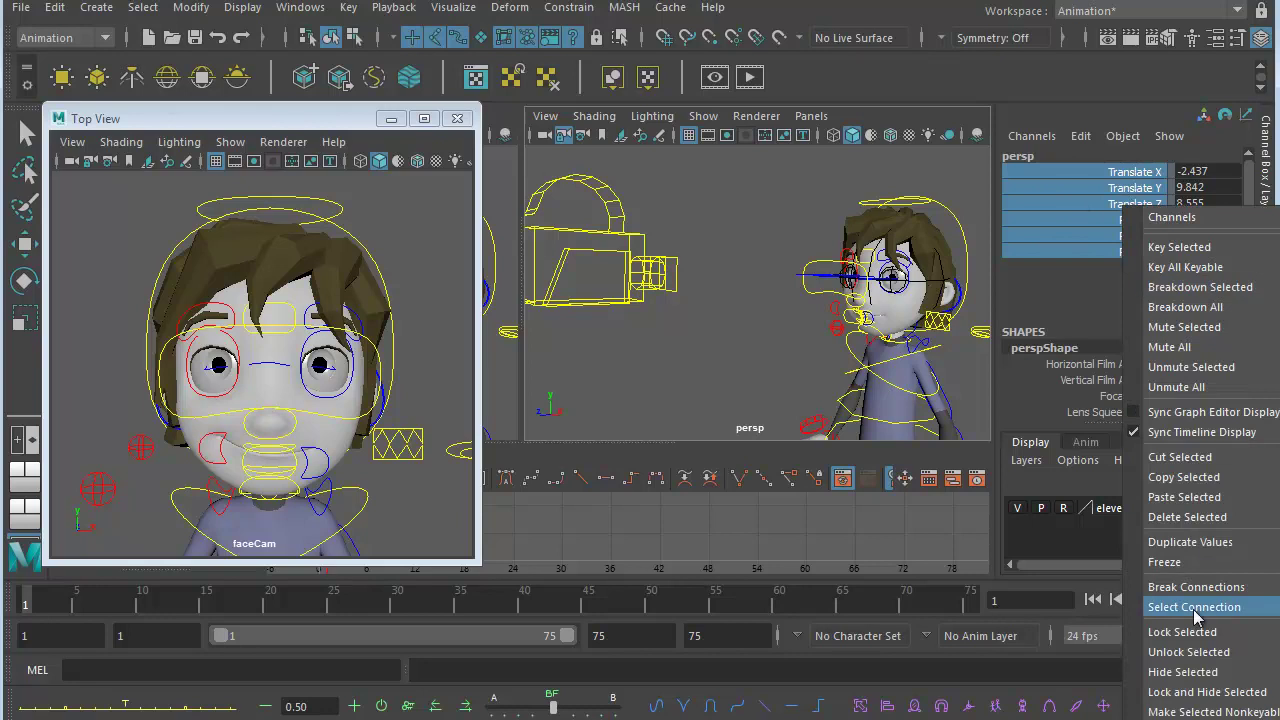
click(1172, 654)
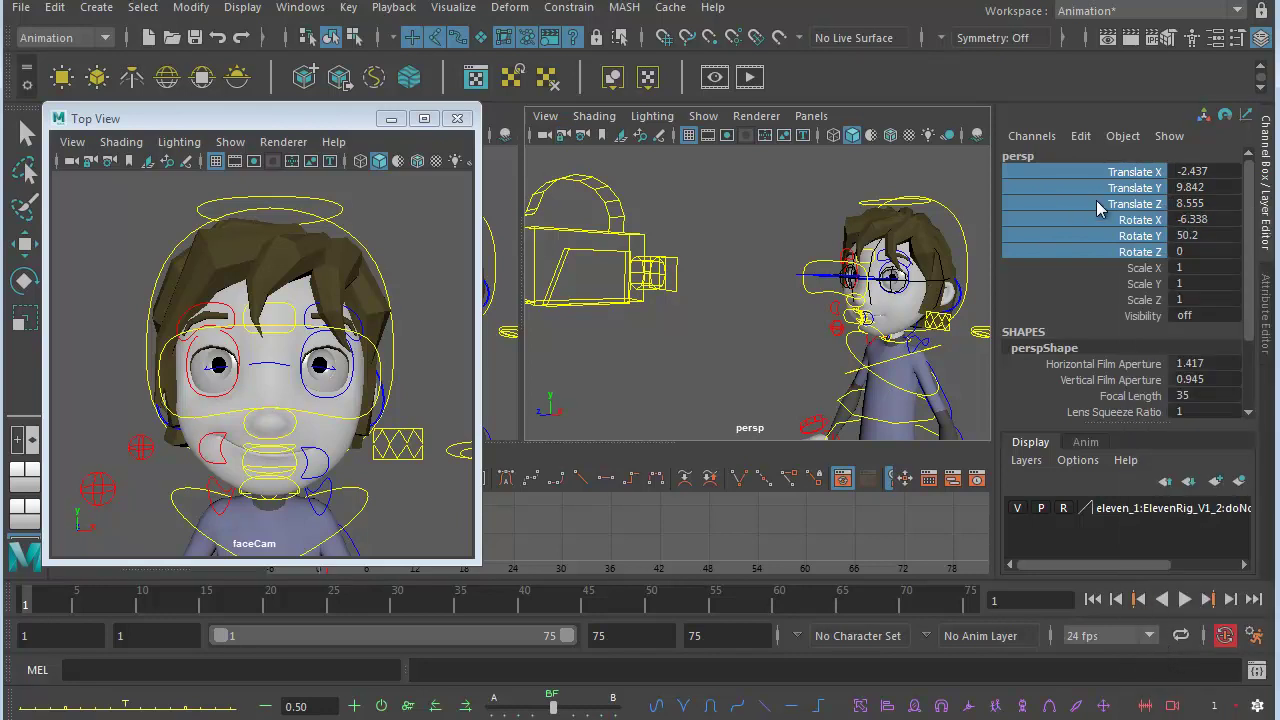
Tumble and dolly the perspective view back to show Eleven's whole body and faceCam
alt+drag(771, 300, 756, 325)
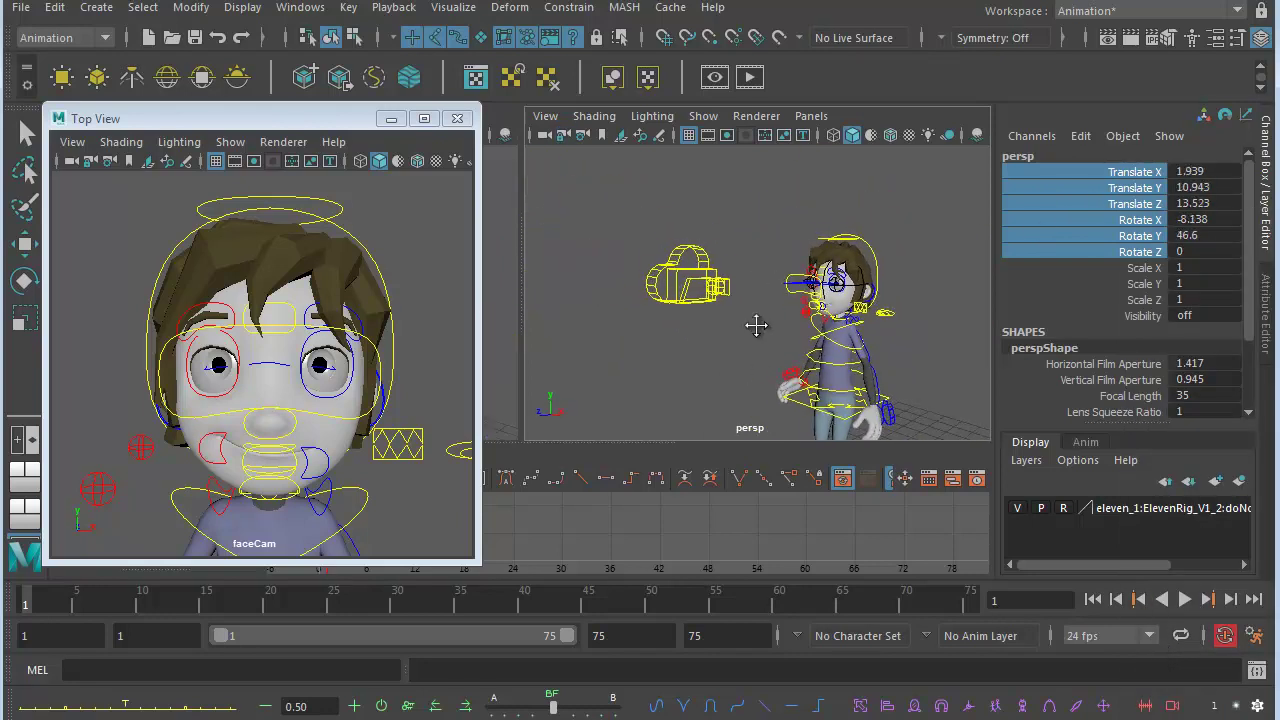
mouse_move(756, 325)
alt+right_down()
mouse_move(780, 306)
mouse_move(751, 314)
alt+right_up()
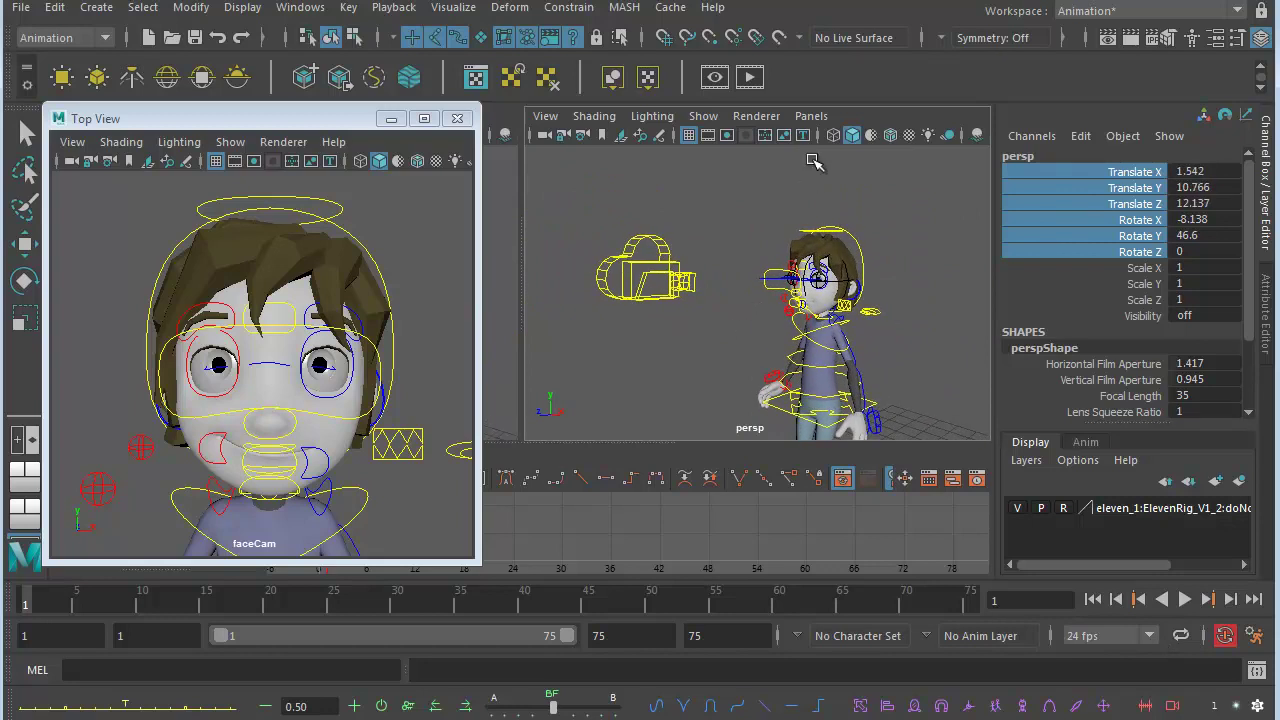
scroll(770, 330, down, 3)
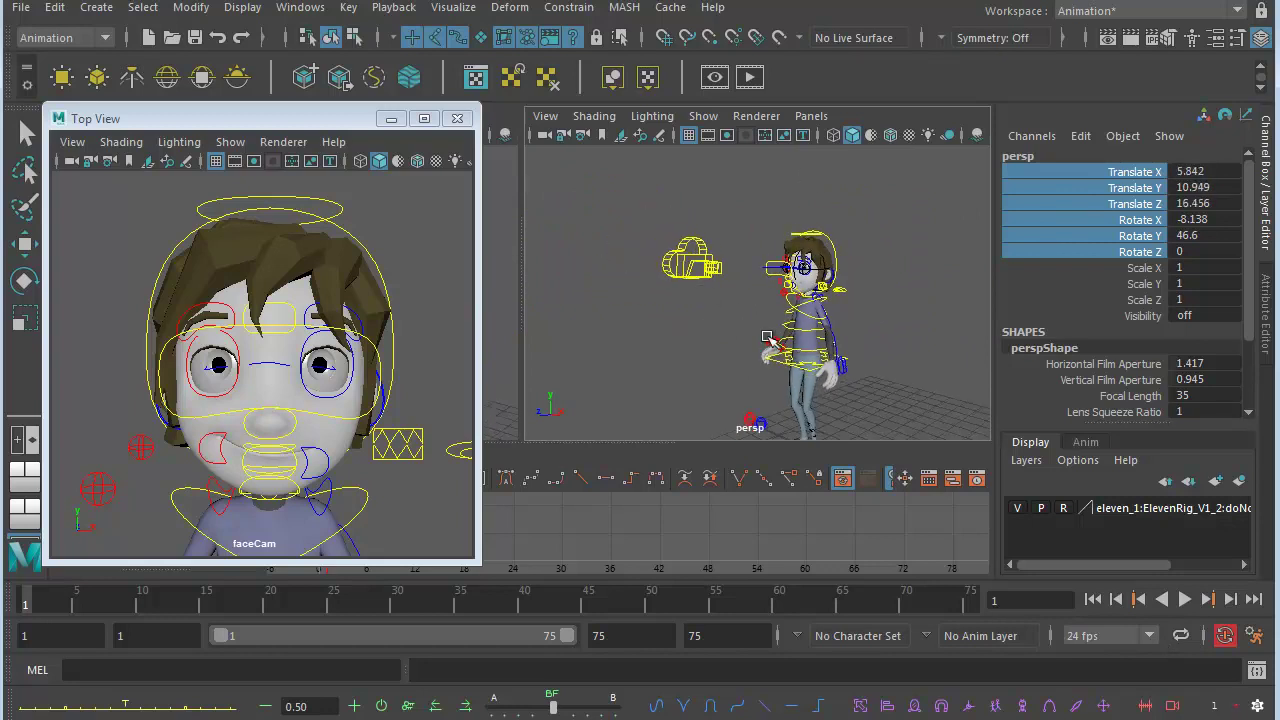
alt+drag(767, 338, 717, 281)
drag(288, 123, 359, 168)
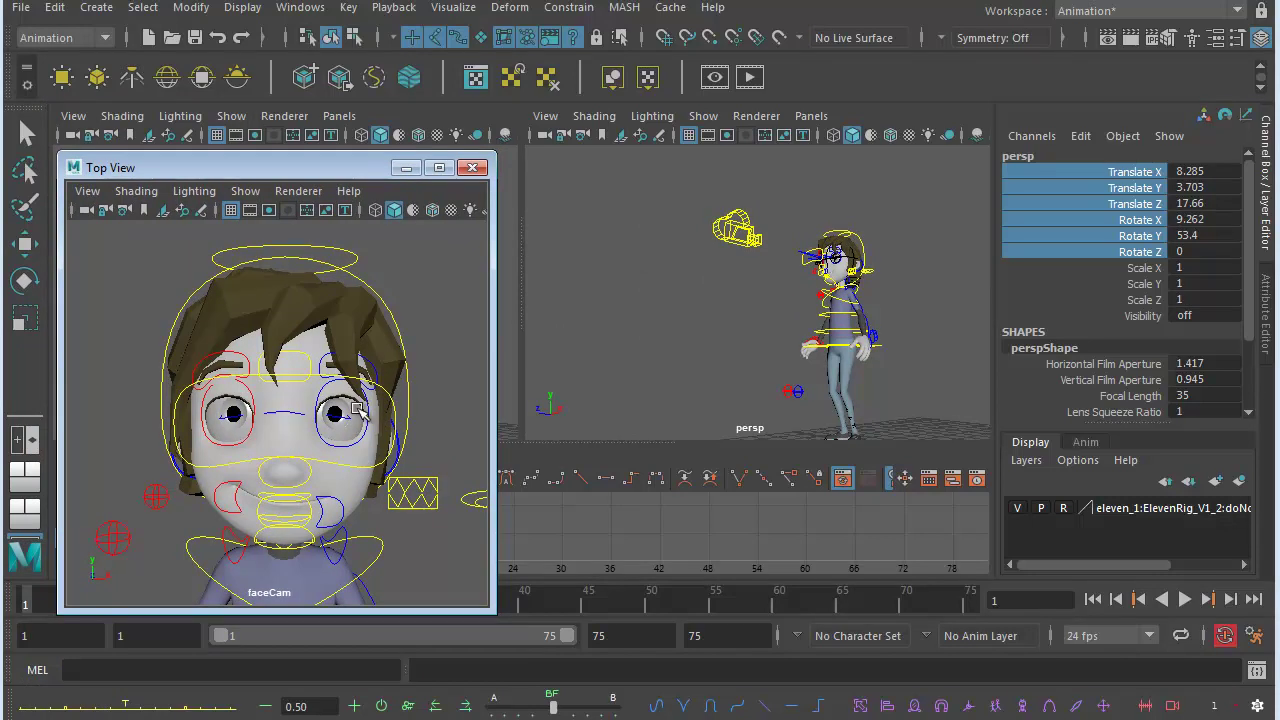
click(405, 170)
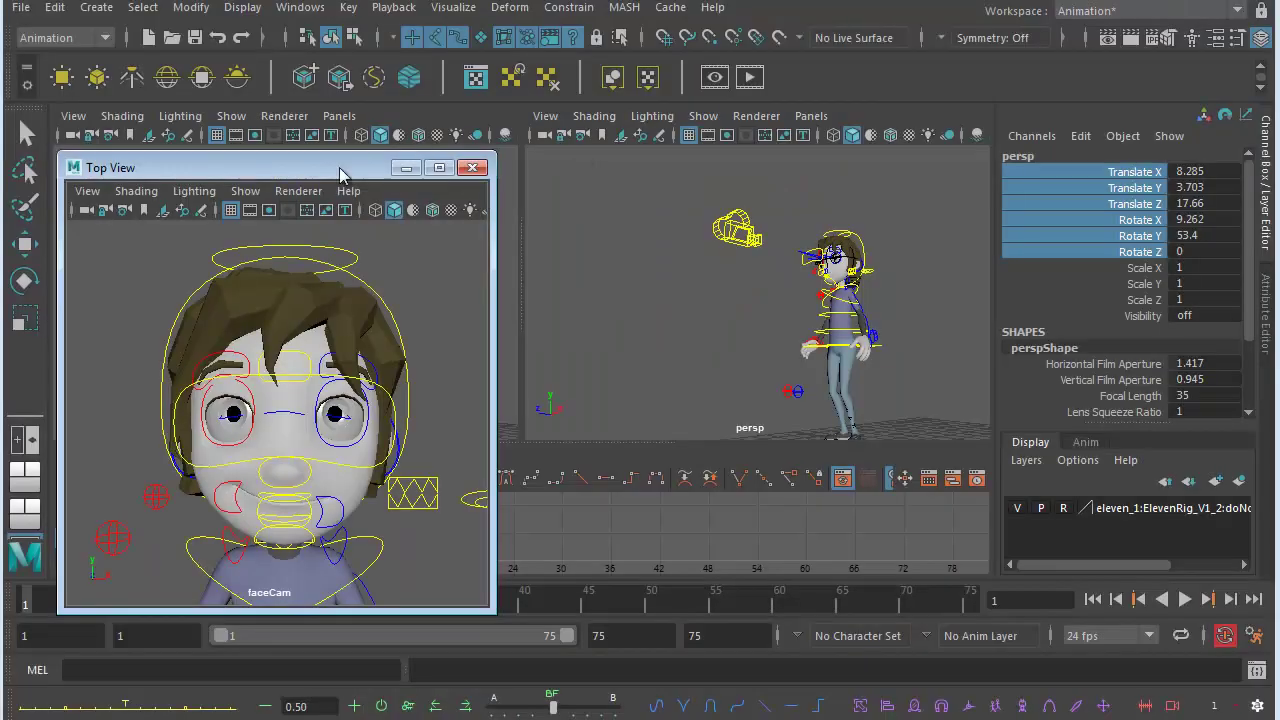
drag(340, 172, 419, 108)
alt+drag(781, 281, 670, 315)
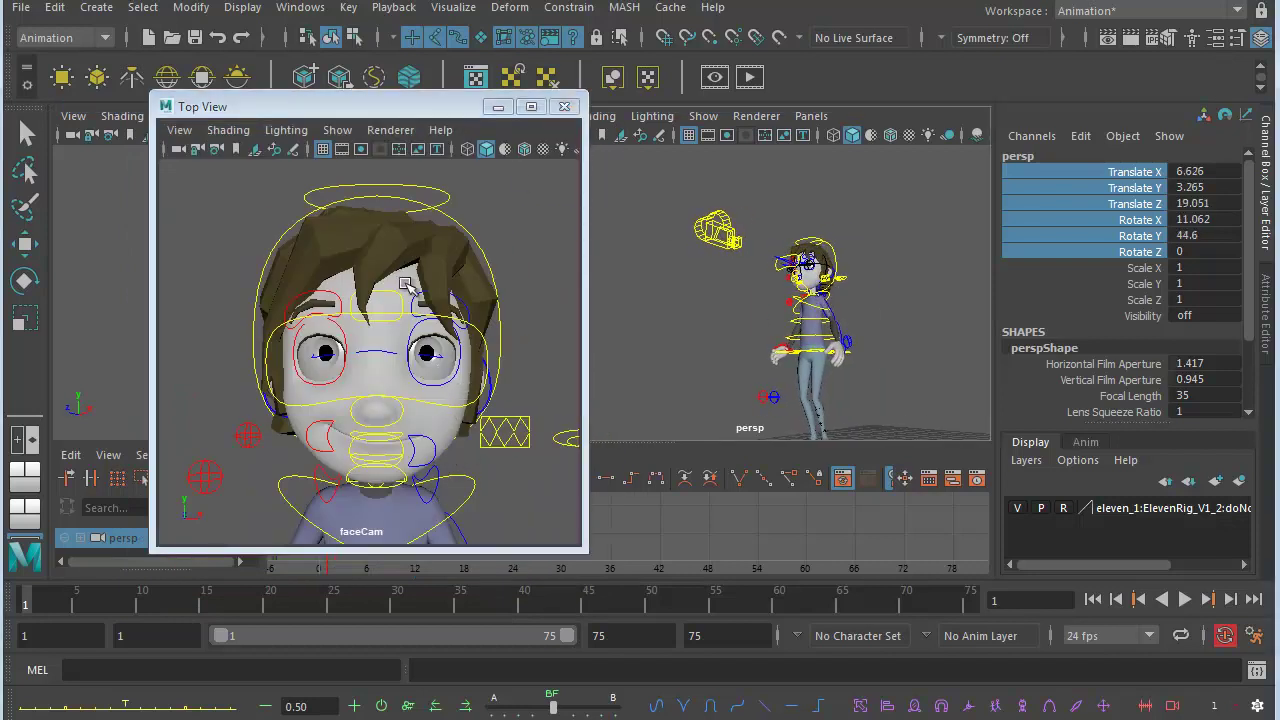
Move the left mouth corner control up and the right mouth corner control down
click(435, 455)
key(w)
drag(425, 430, 424, 466)
click(329, 446)
drag(319, 342, 312, 376)
Raise the right outer brow control and lower the left outer brow control
click(339, 301)
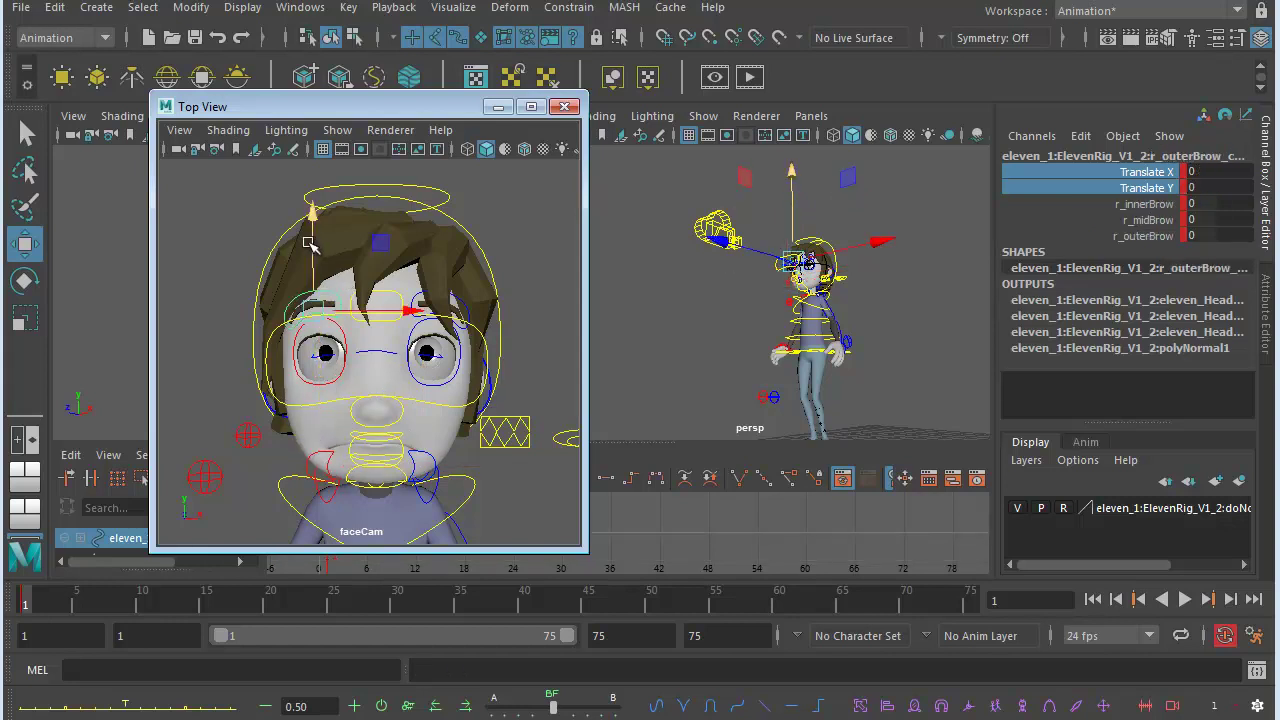
drag(311, 246, 317, 271)
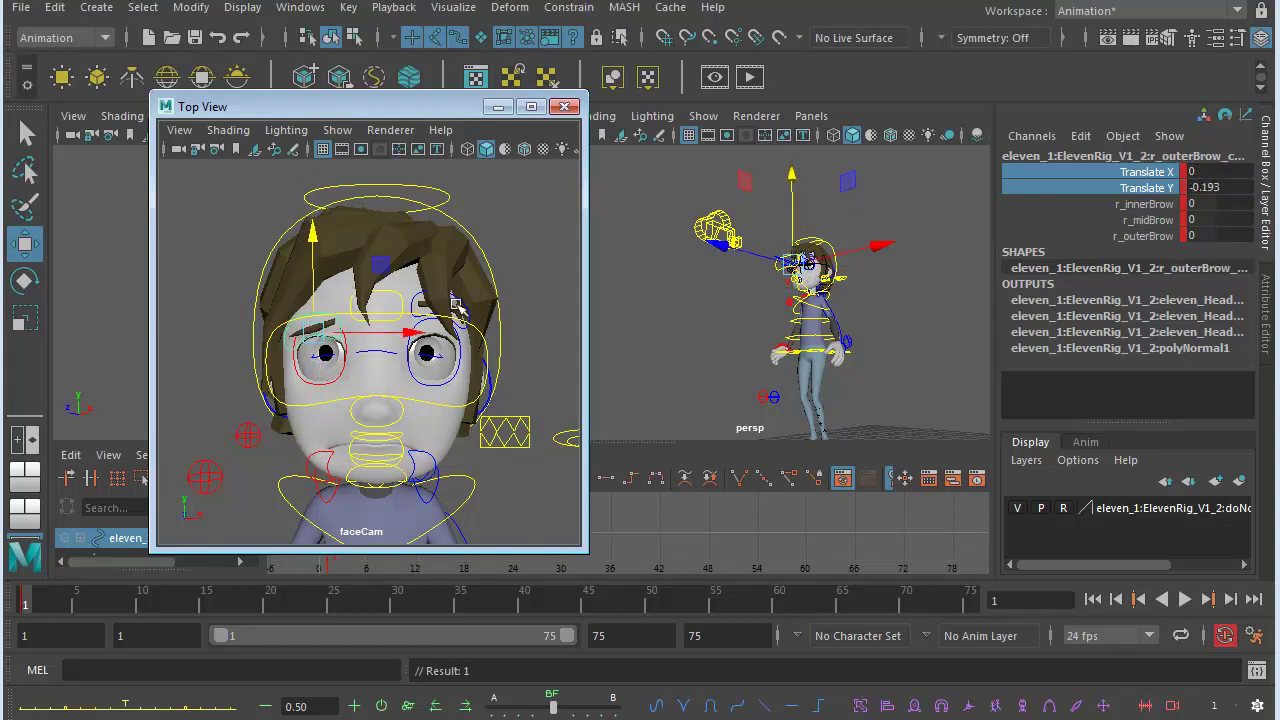
click(420, 303)
drag(441, 250, 445, 274)
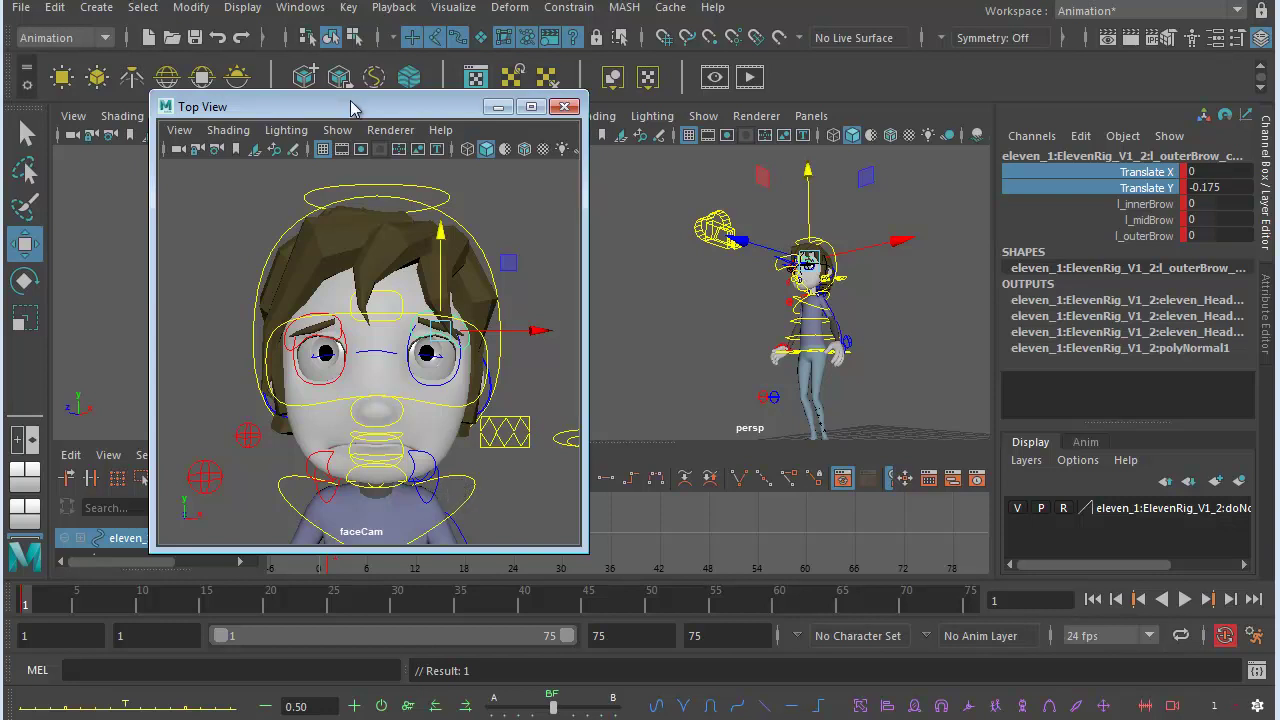
mouse_move(365, 107)
mouse_down()
mouse_move(389, 113)
mouse_move(370, 108)
mouse_up()
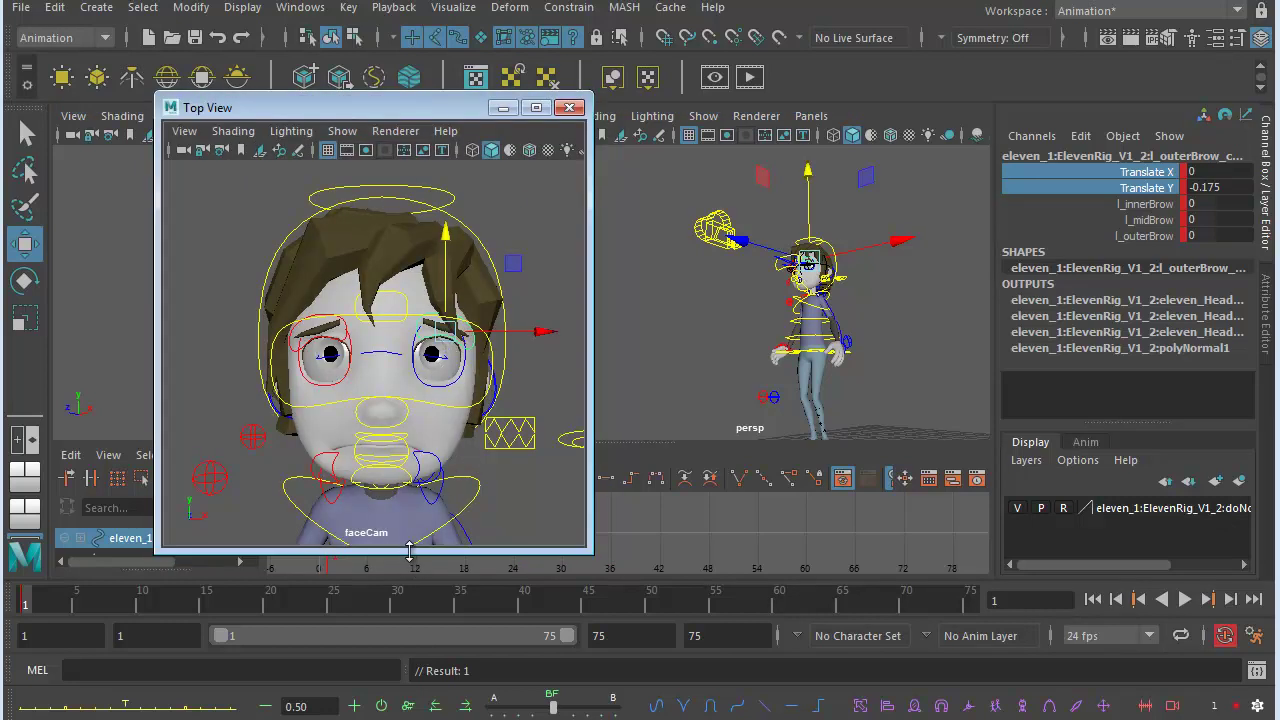